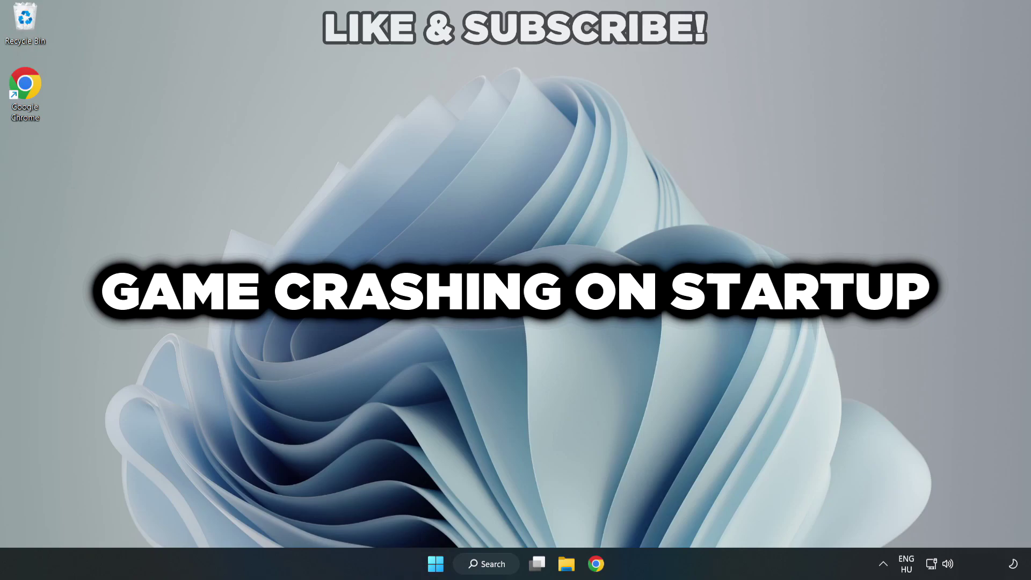
Search Windows for 'device manager' so Device Manager shows as the best match.
click(493, 566)
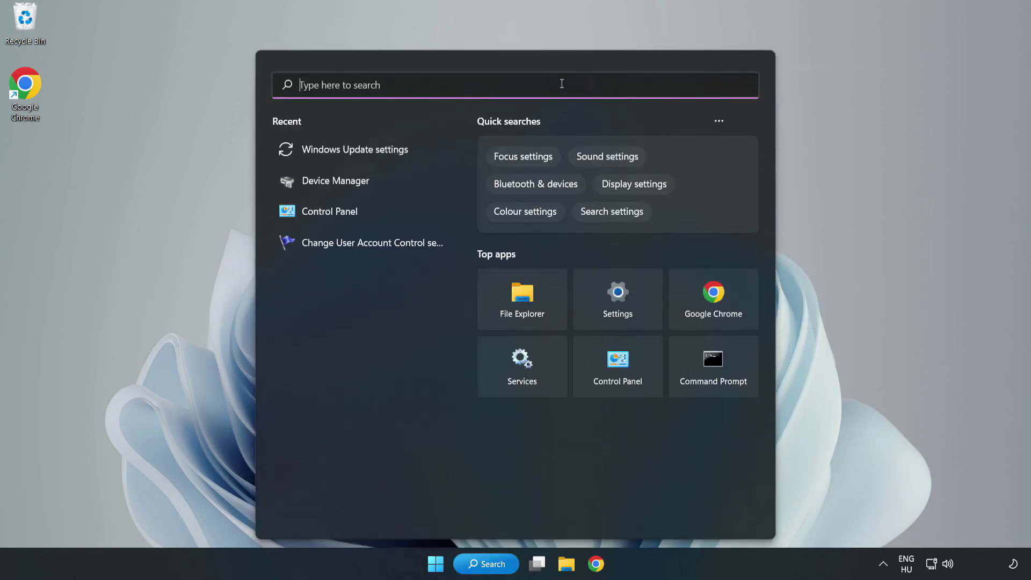
text(devi)
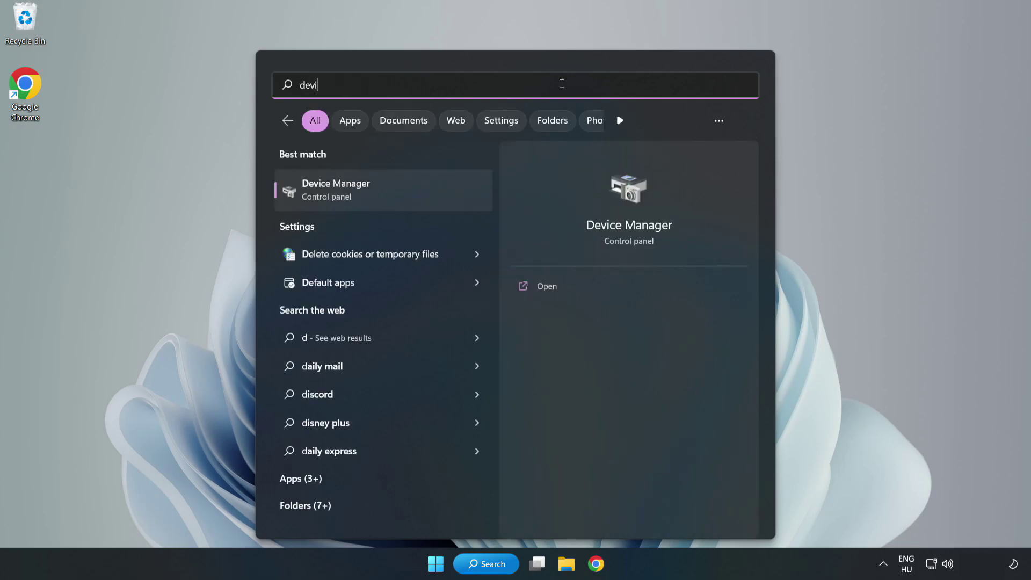
text(ce manager)
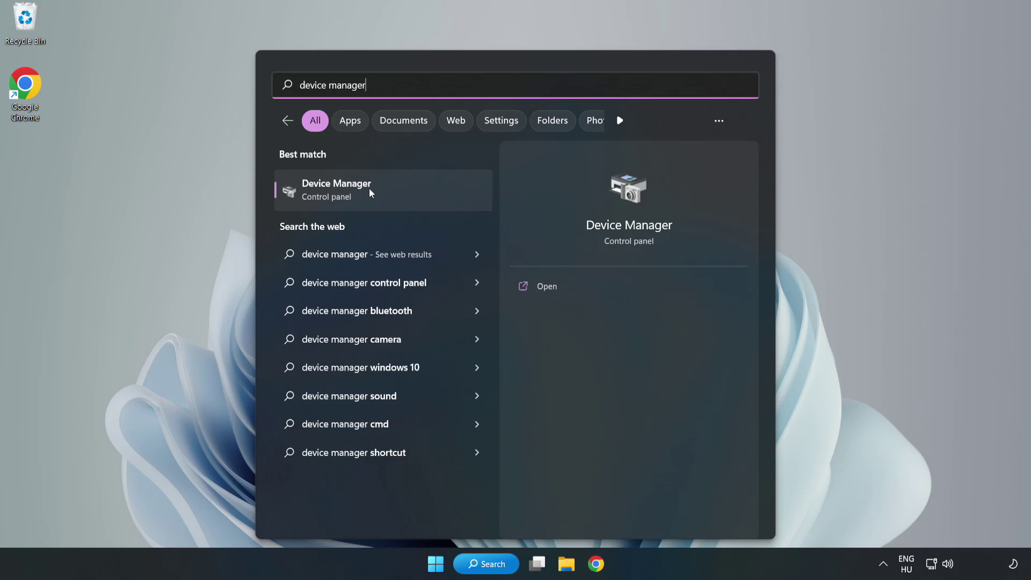
Open Device Manager centred on screen and expand Display adapters to the VMware SVGA 3D adapter.
click(383, 196)
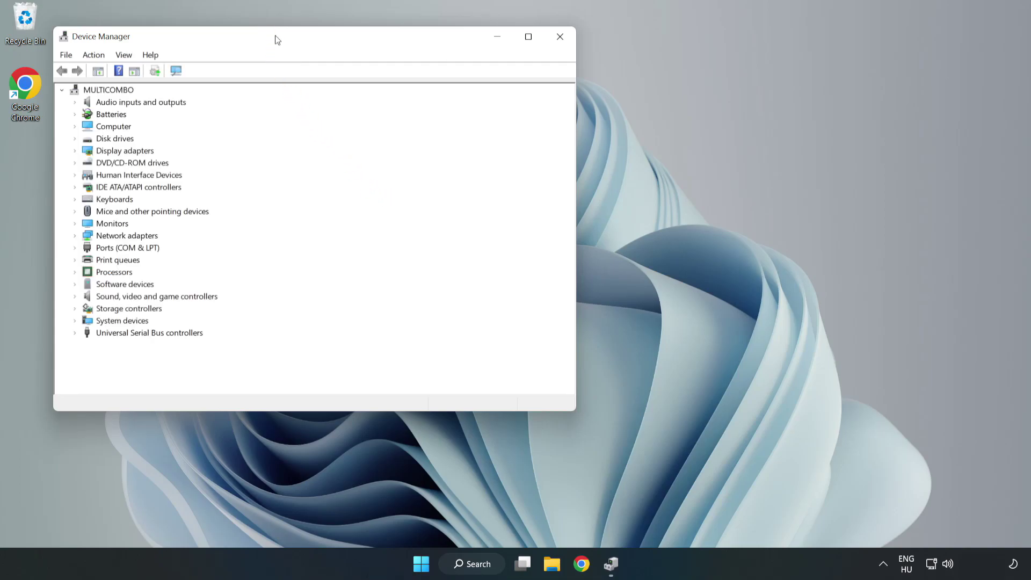
drag(277, 40, 461, 93)
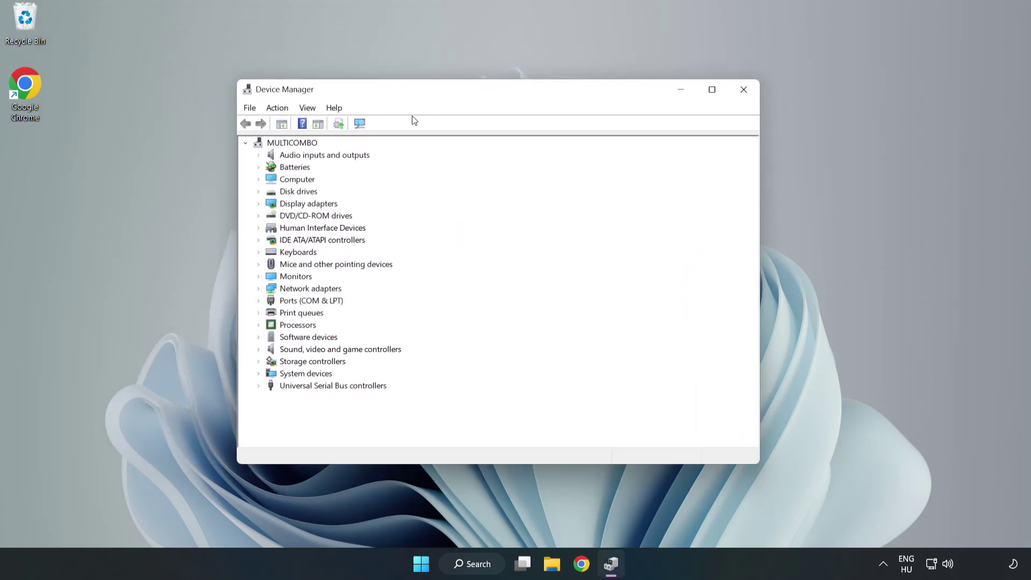
click(276, 205)
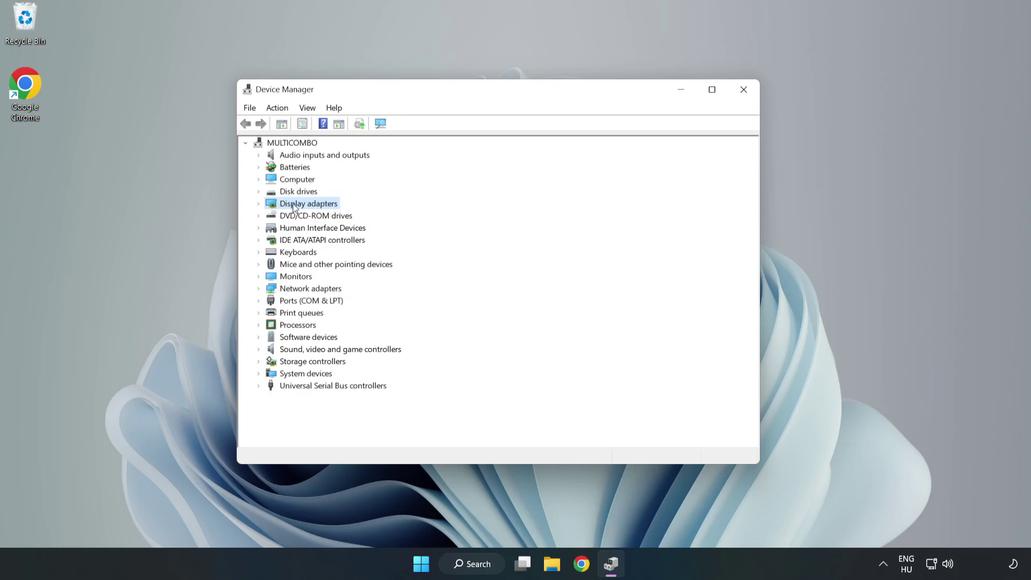
click(259, 207)
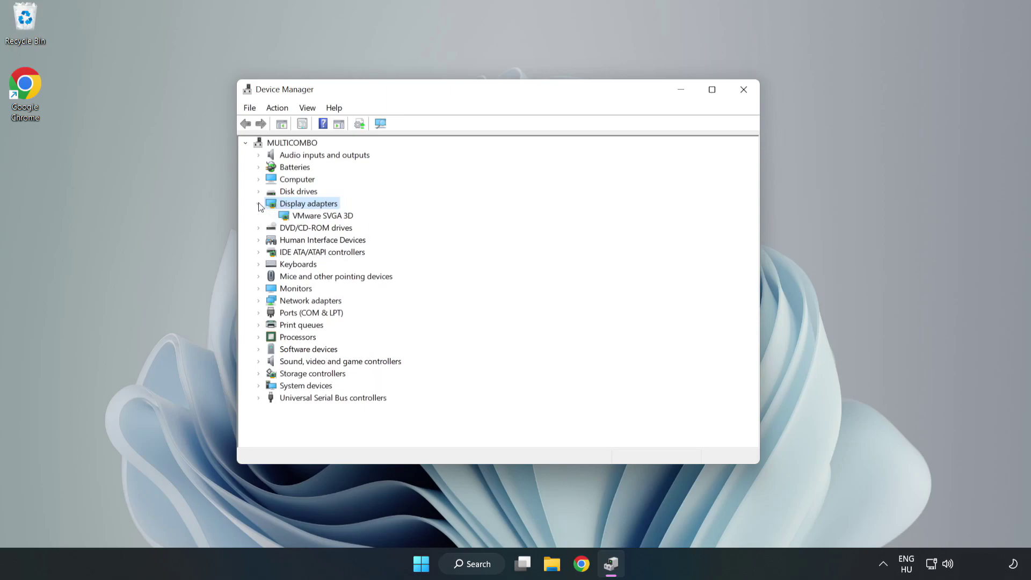
click(290, 219)
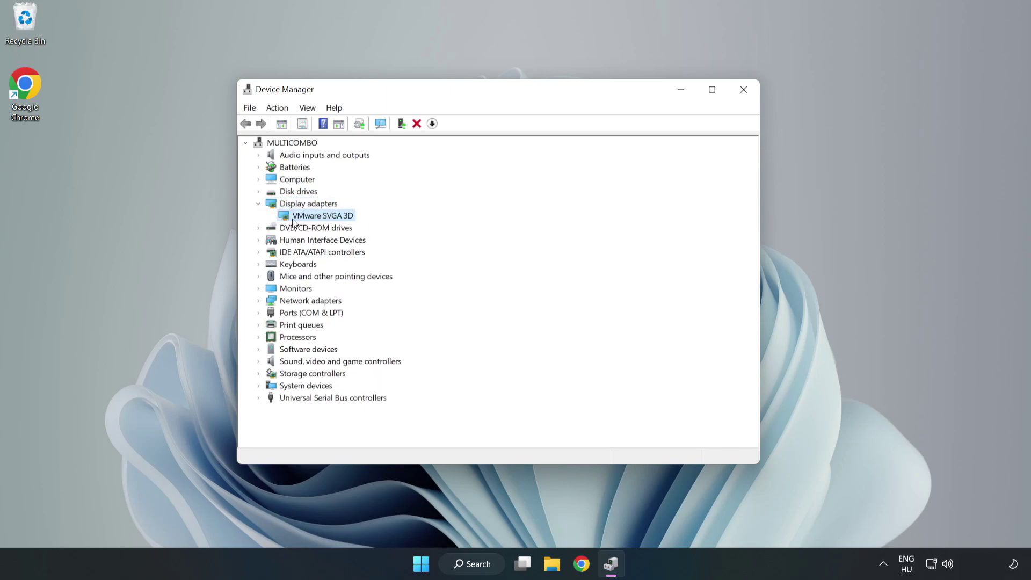
right_click(319, 218)
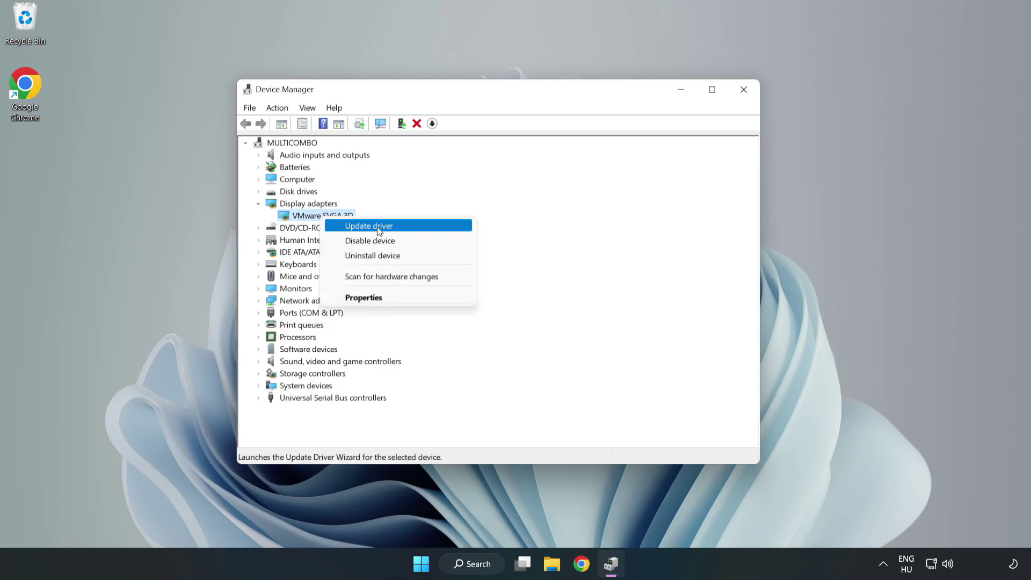
Search automatically for a newer VMware SVGA 3D driver and close the 'best drivers installed' result.
click(400, 230)
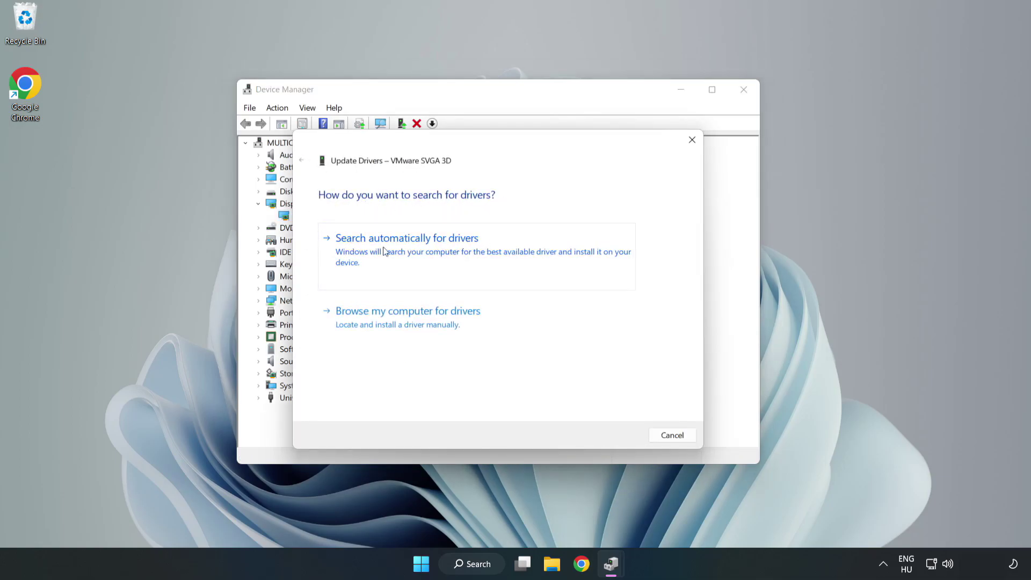
click(411, 251)
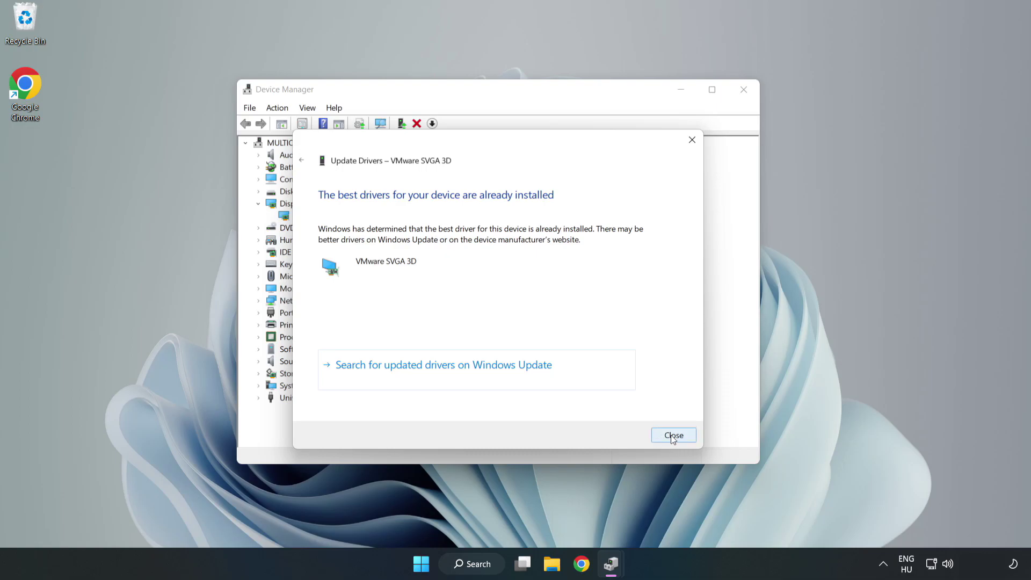
click(673, 435)
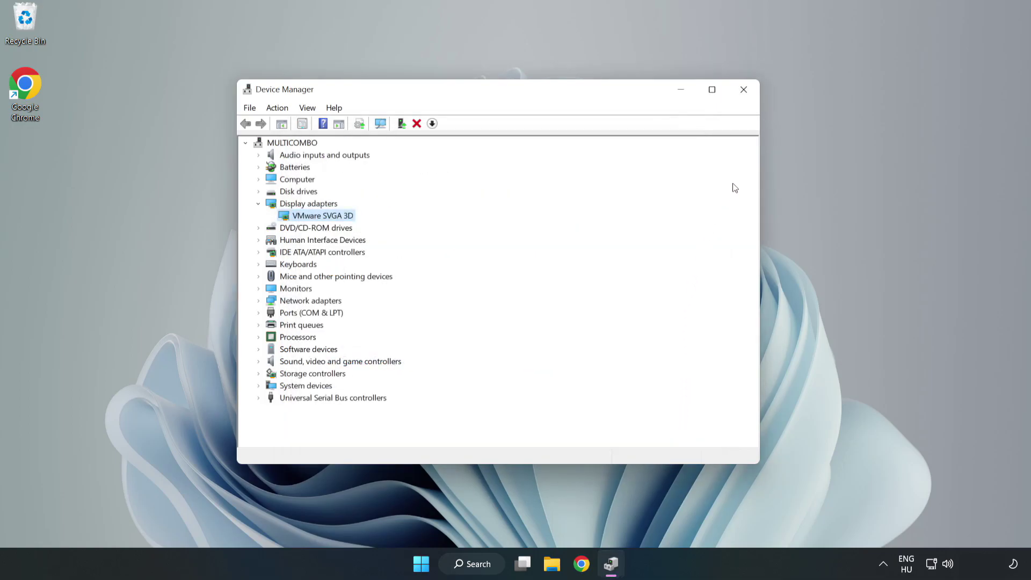
Close Device Manager and search Windows for 'updates'.
click(744, 91)
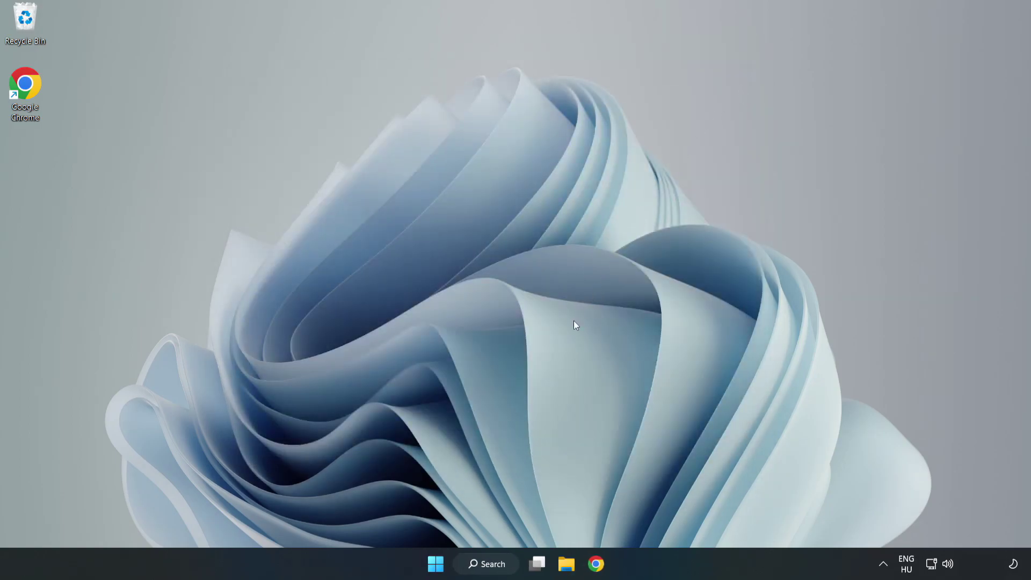
click(489, 568)
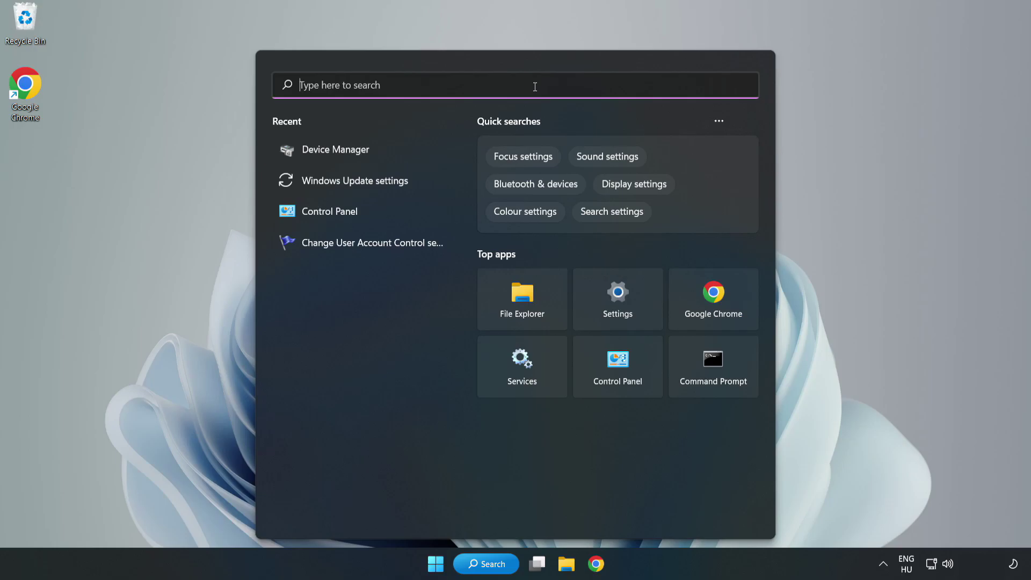
text(updates)
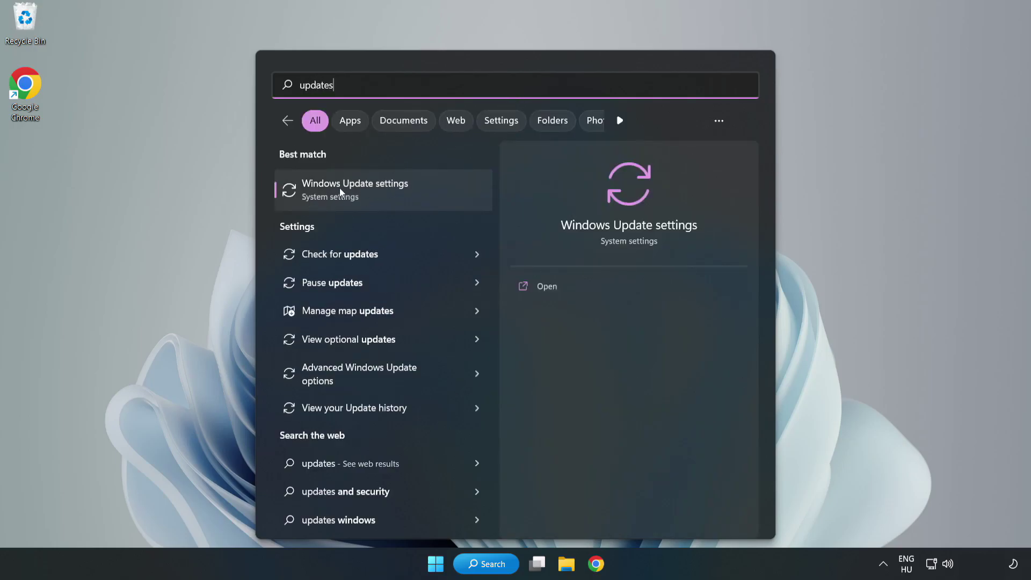
Open Windows Update settings maximized, check for updates, and close Settings once up to date.
click(368, 194)
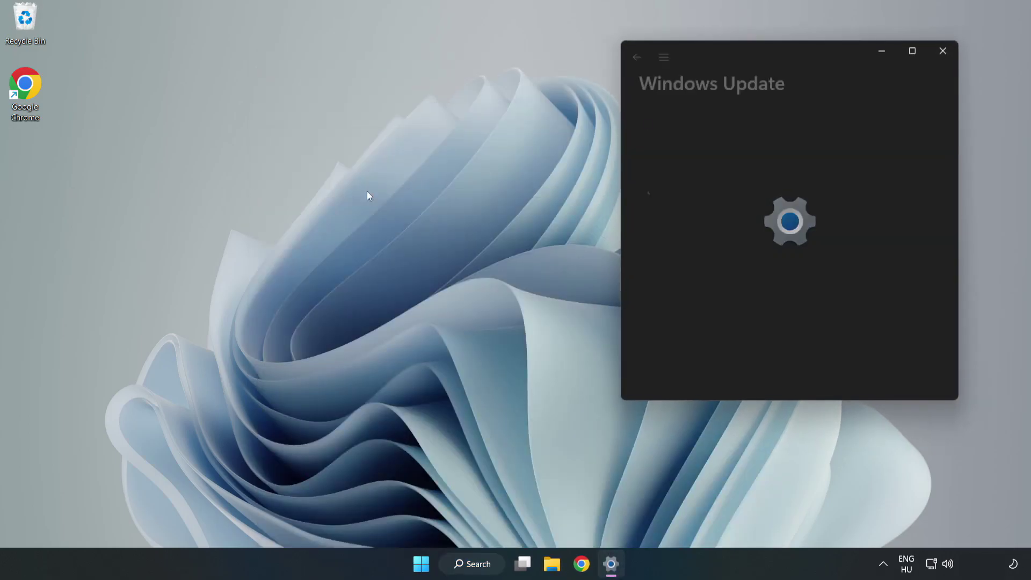
click(914, 52)
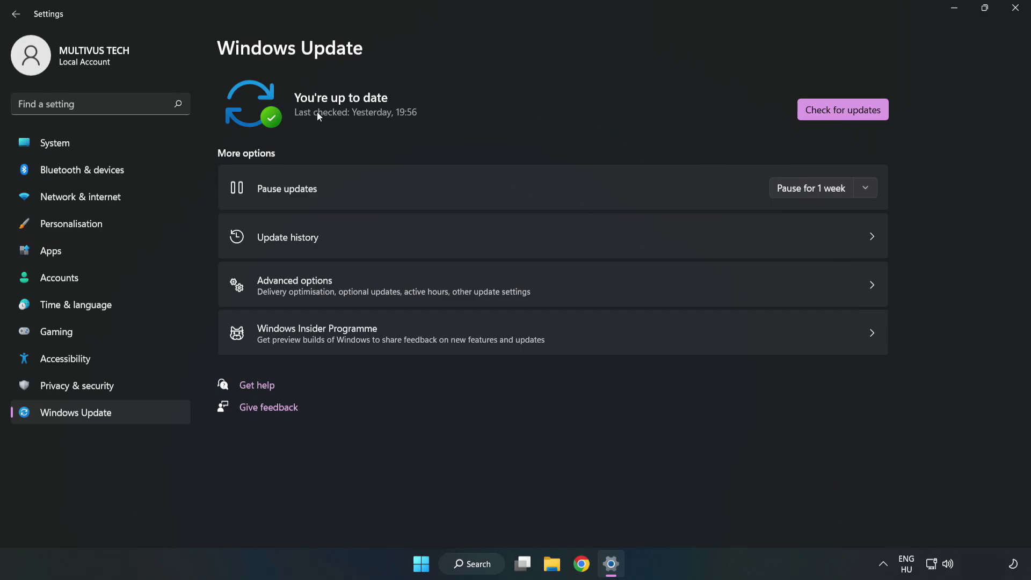
click(846, 112)
click(1016, 7)
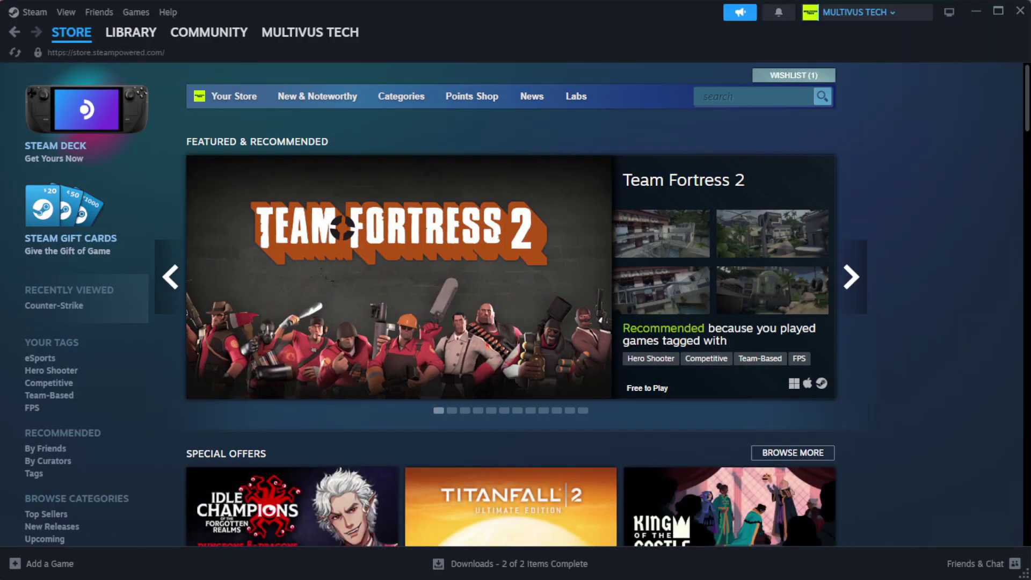
Switch Steam to the Library home and bring up the options for YOUR NOT WORKING GAME.
mouse_move(121, 40)
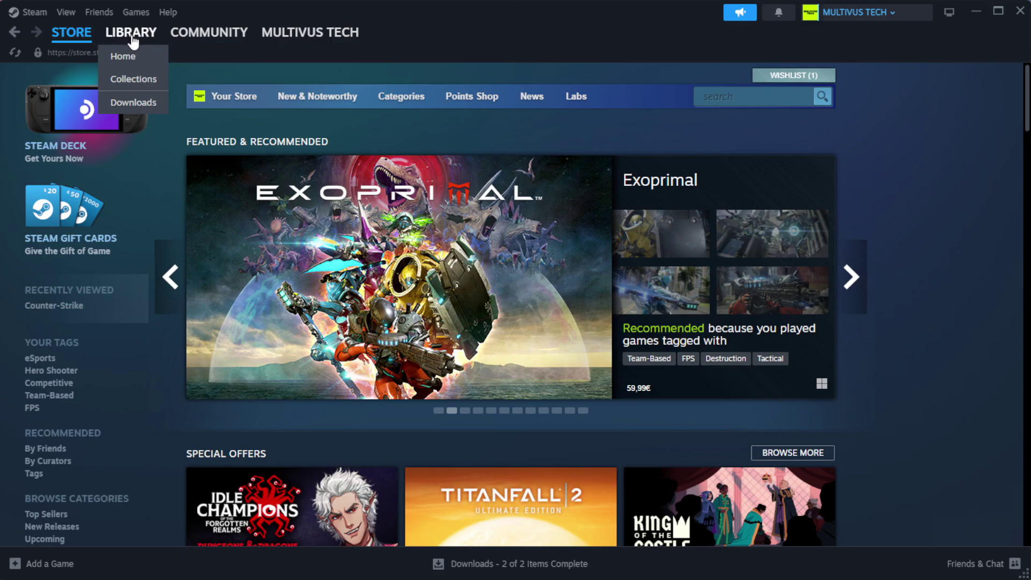
click(149, 56)
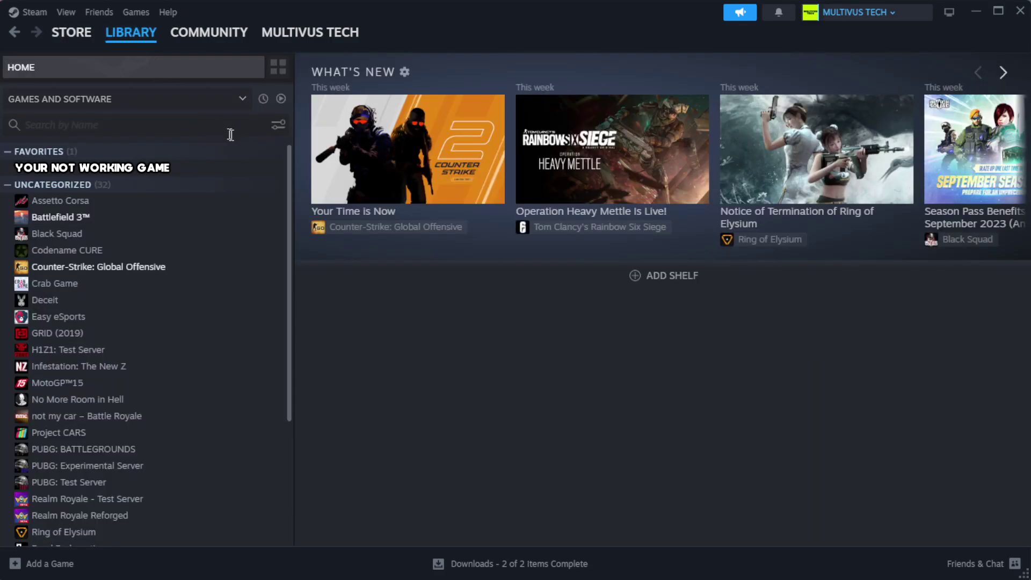
right_click(252, 172)
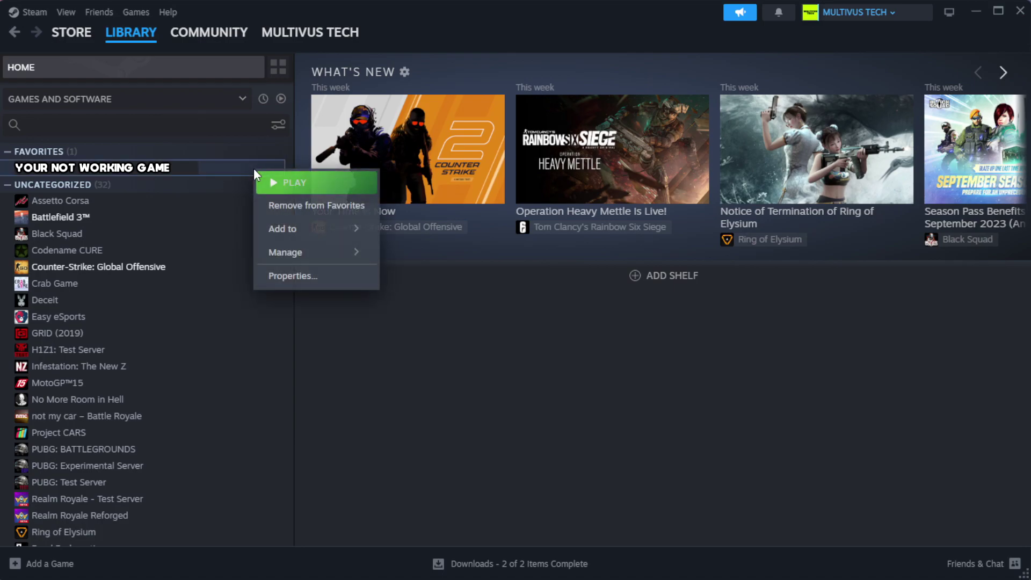
Verify the game's files from Properties > Installed Files, validating all 1039 files.
click(325, 279)
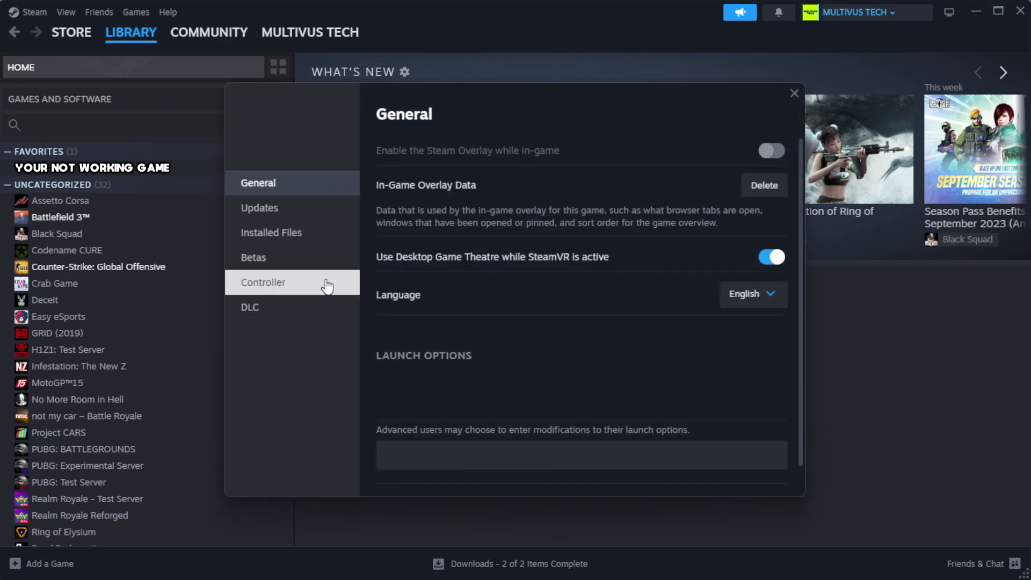
click(339, 244)
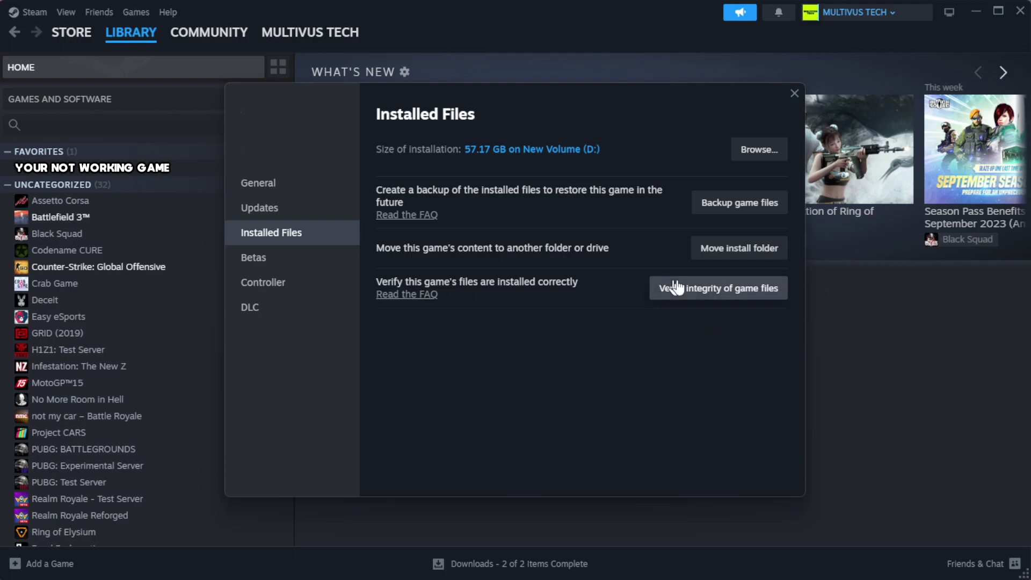
click(725, 289)
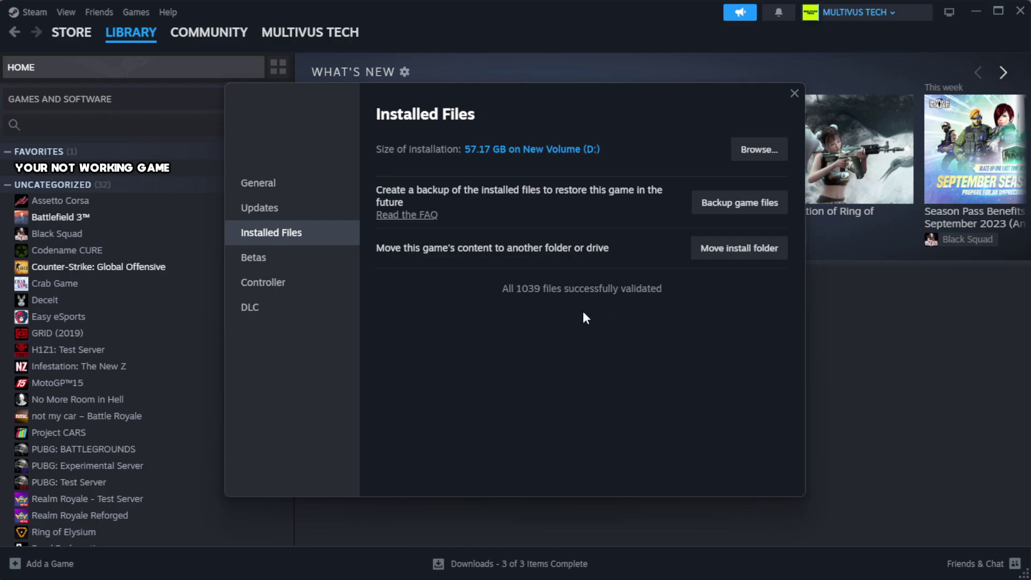
Browse to the game's install folder and bring up options for the YOUR NOT WORKING GAME shortcut.
click(754, 150)
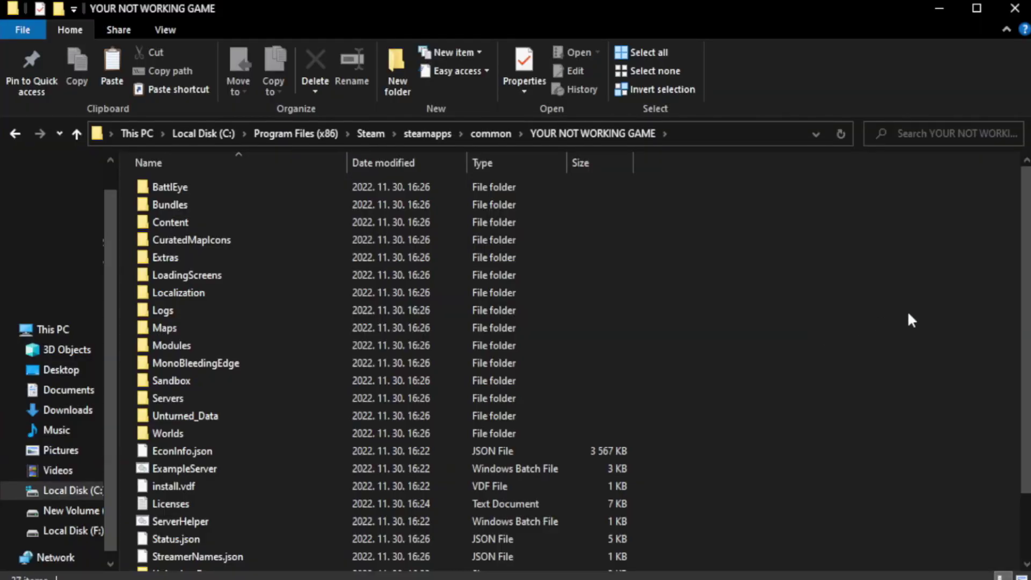
scroll(1028, 384, down, 2)
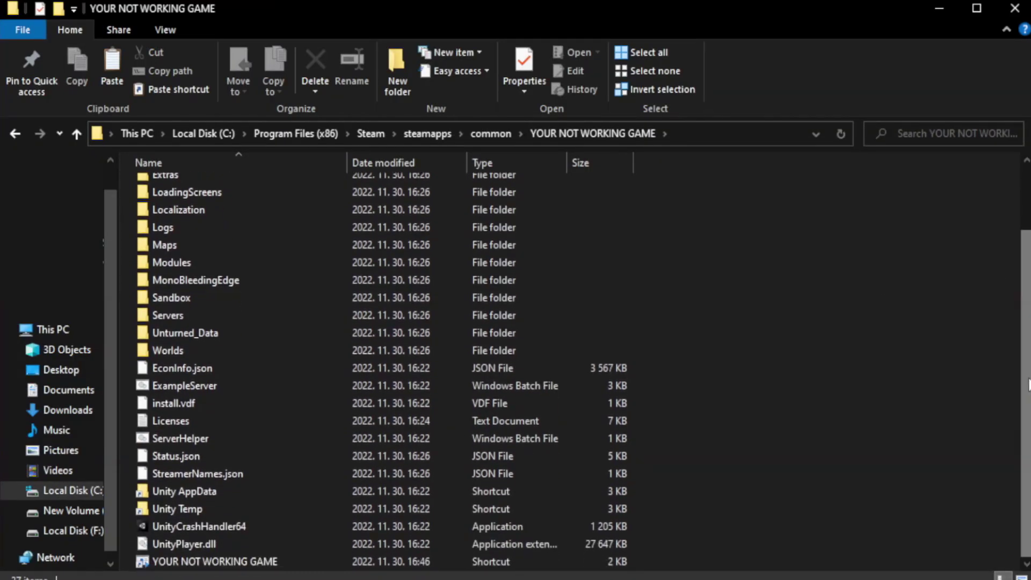
click(456, 562)
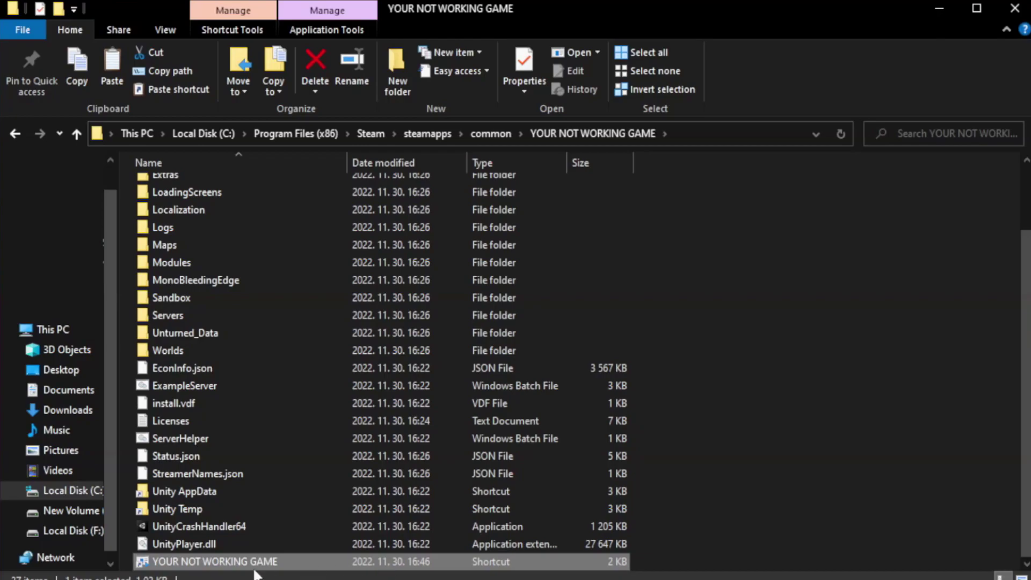
right_click(343, 562)
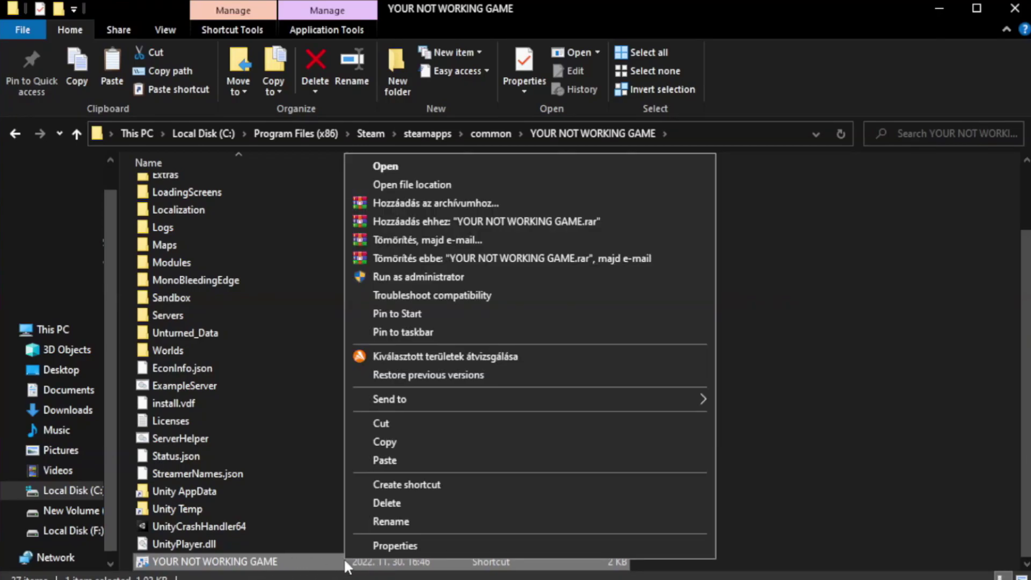
Set the shortcut to Windows 8 compatibility mode as administrator, disable fullscreen optimizations, and apply.
click(525, 543)
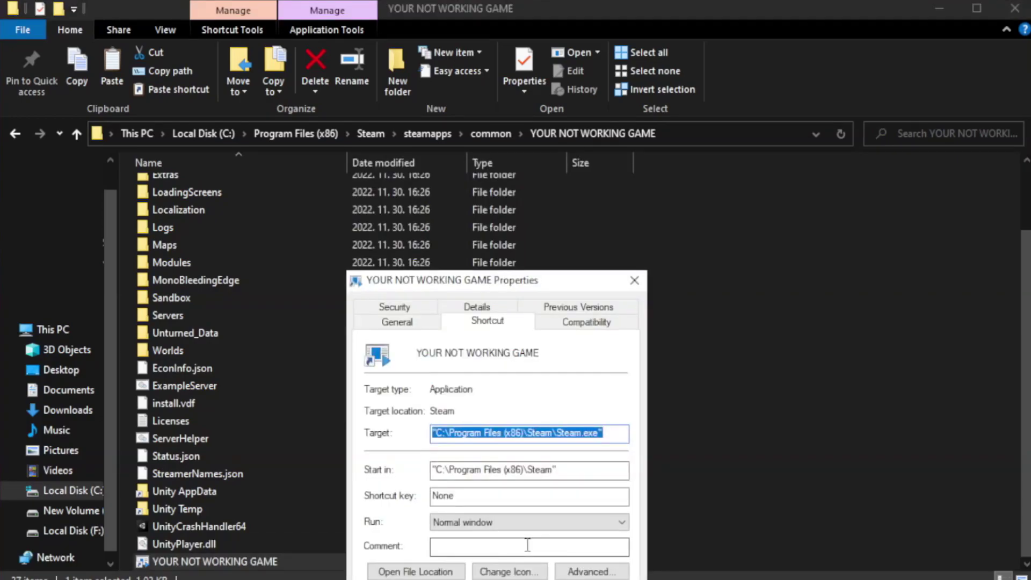
drag(519, 290, 518, 109)
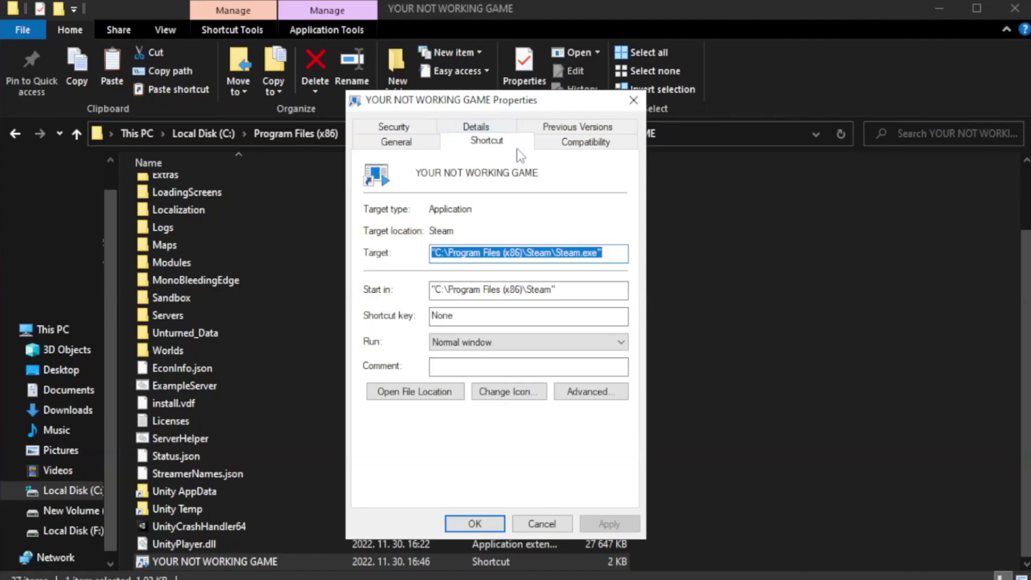
click(583, 145)
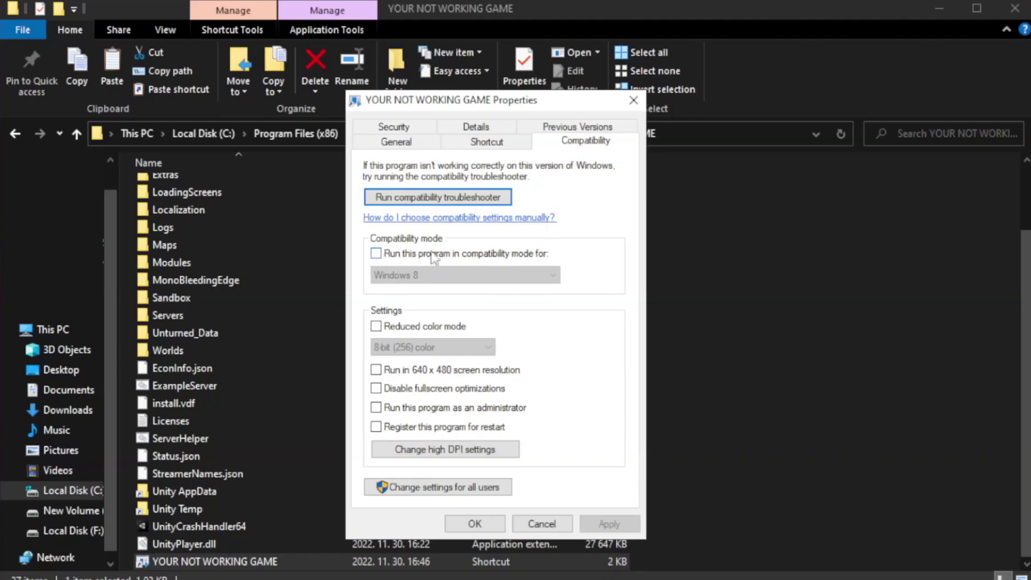
click(416, 260)
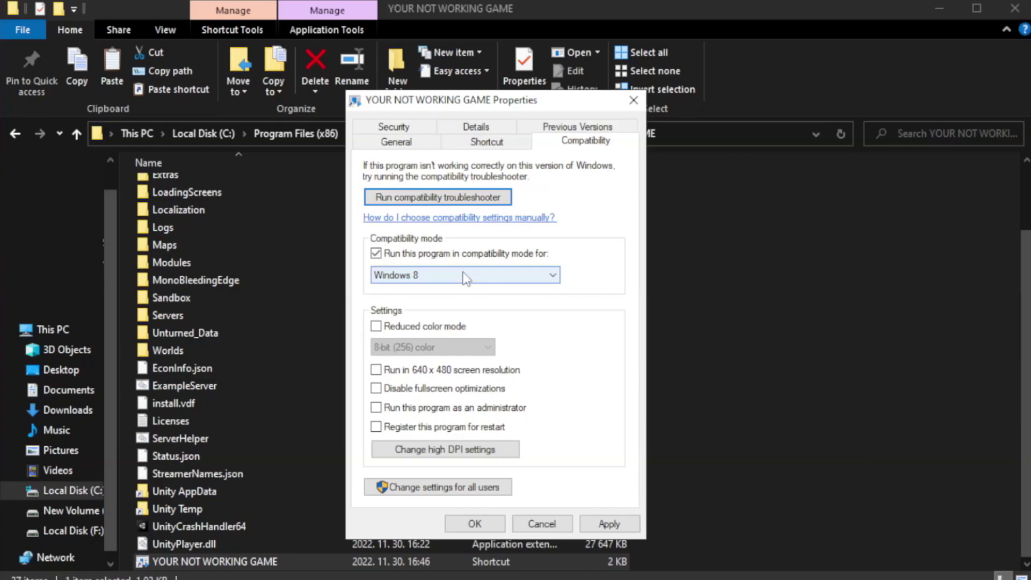
click(422, 275)
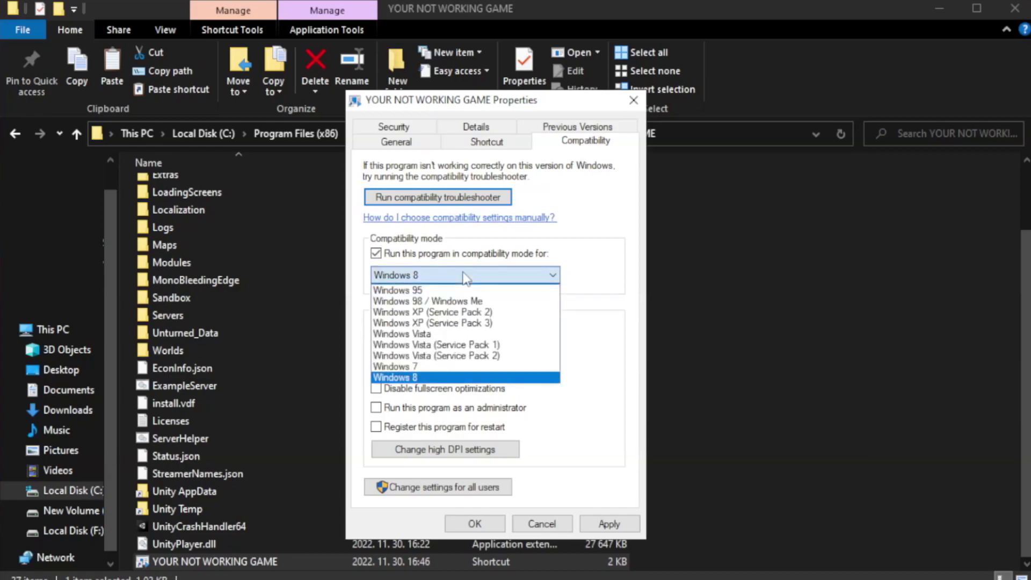
click(437, 378)
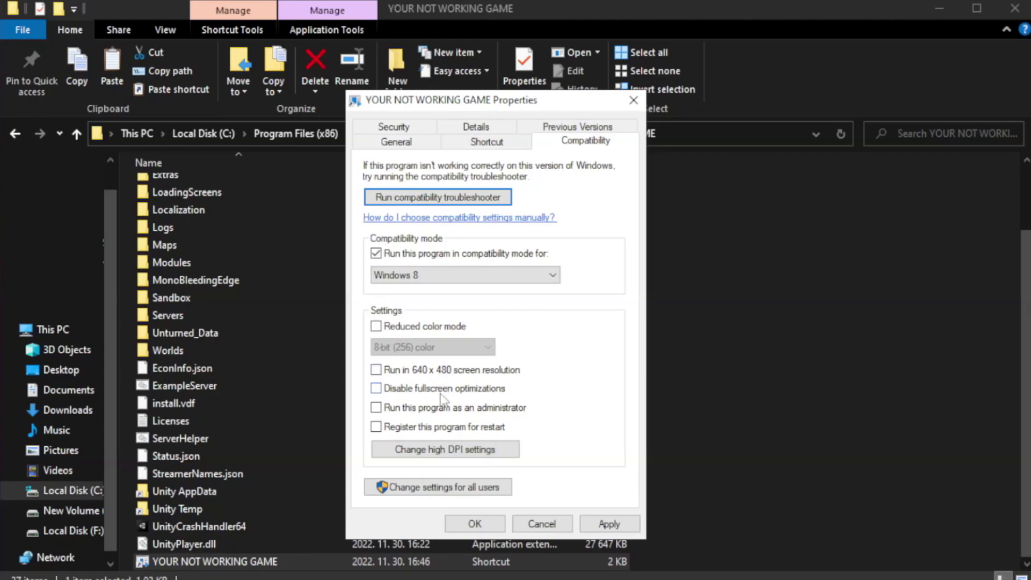
click(402, 393)
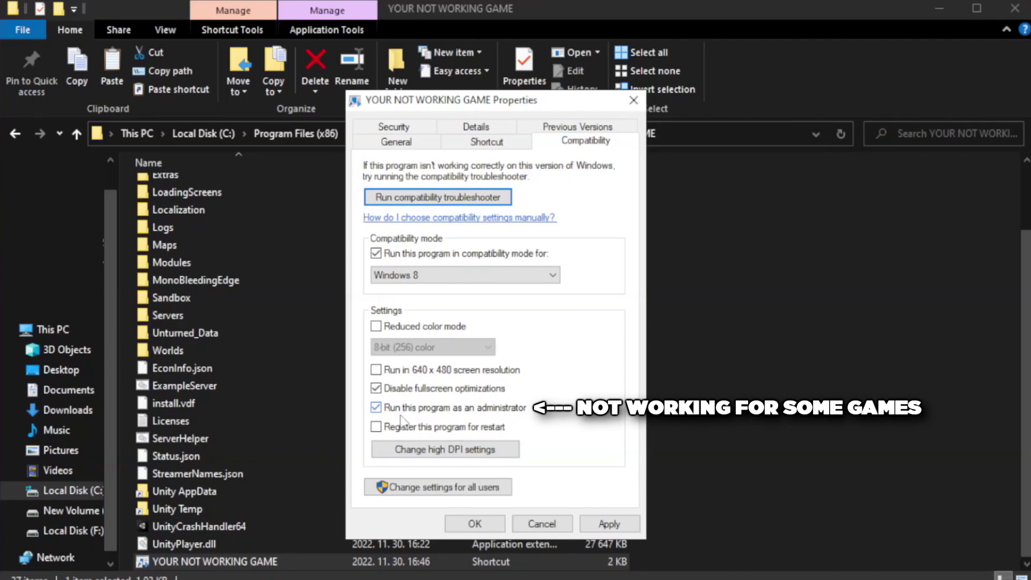
click(615, 524)
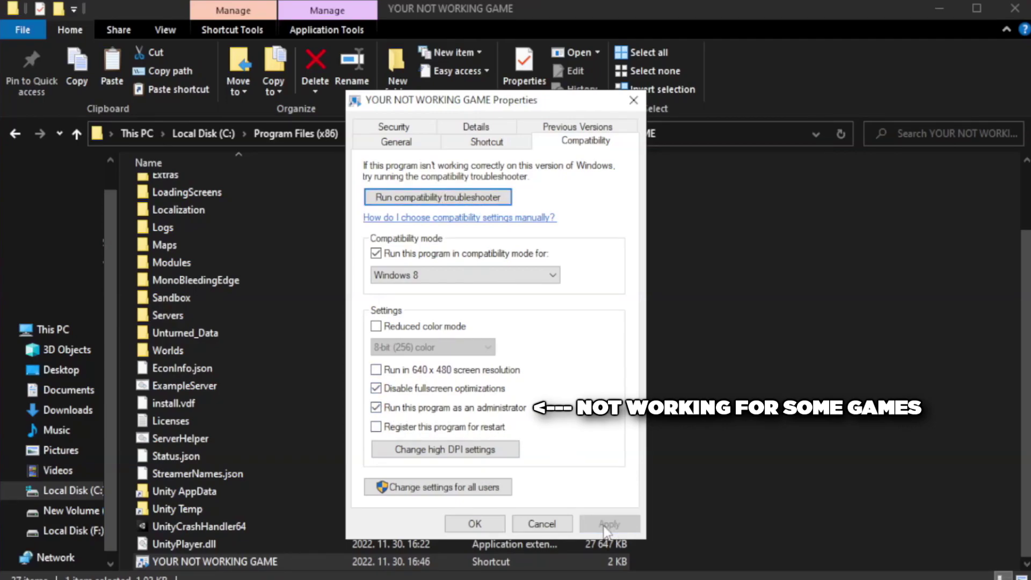
click(472, 527)
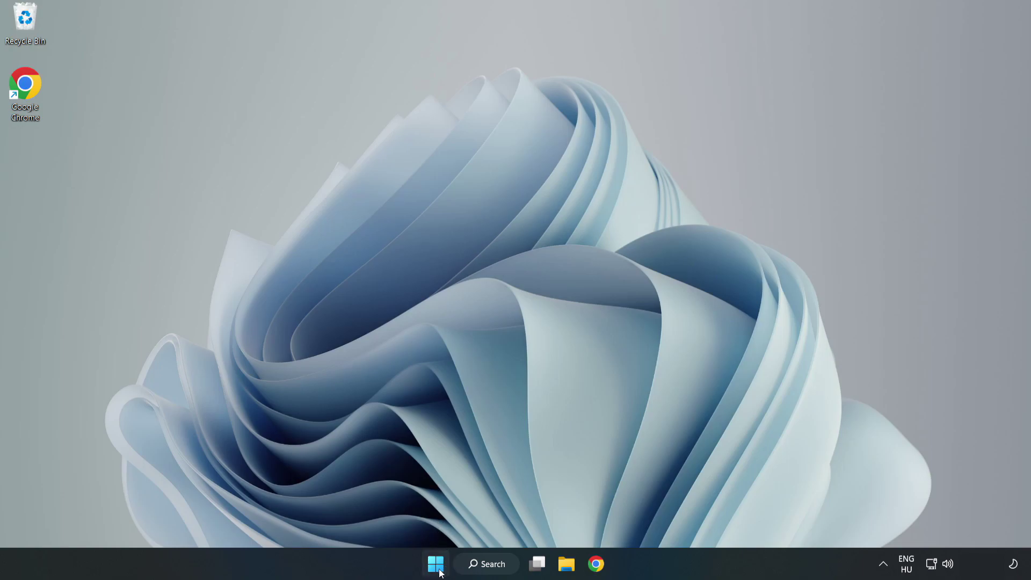
In Task Manager's Startup list, disable Cortana, Microsoft Edge, Microsoft Teams and Phone Link.
right_click(437, 567)
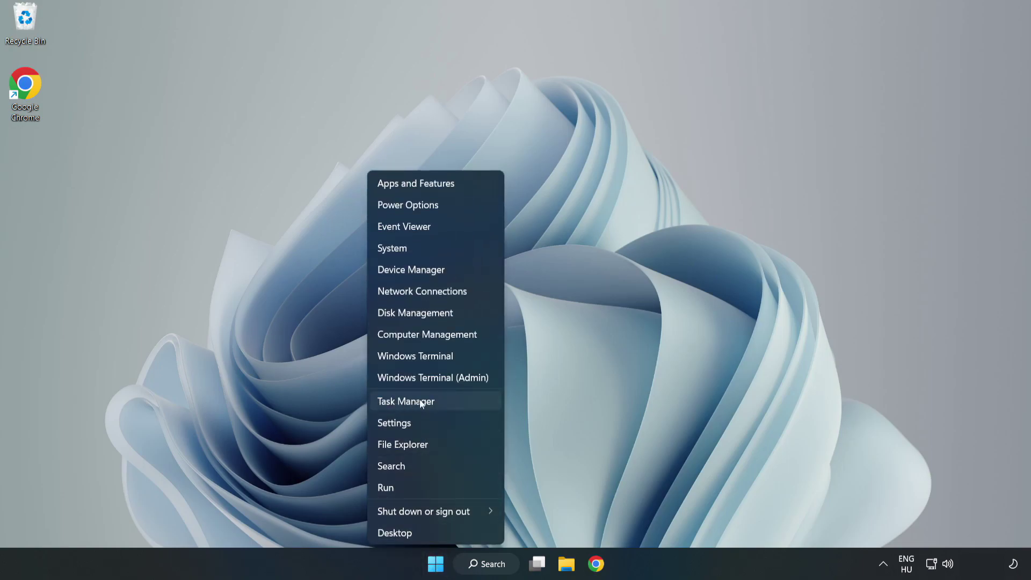
click(434, 400)
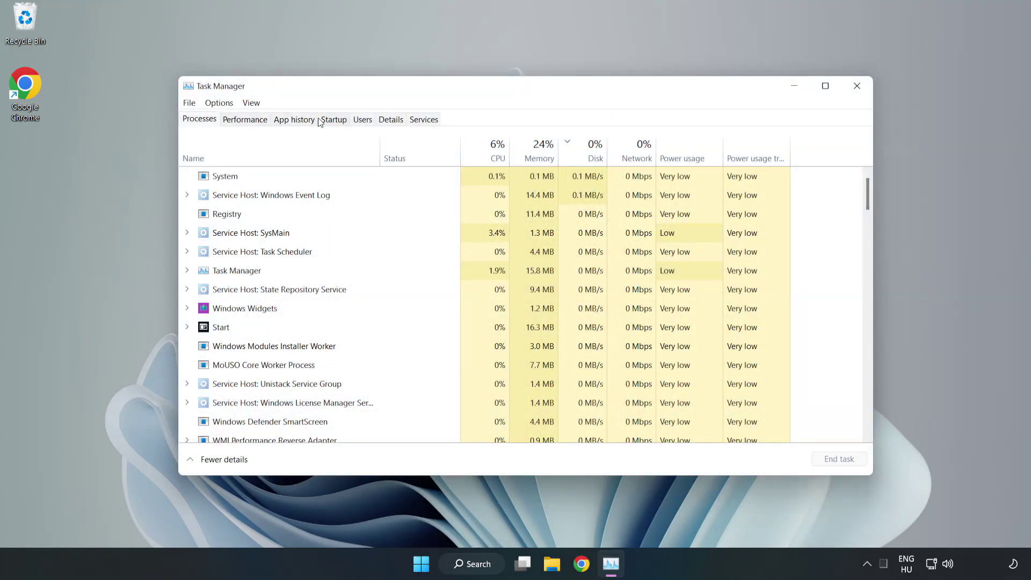
click(335, 122)
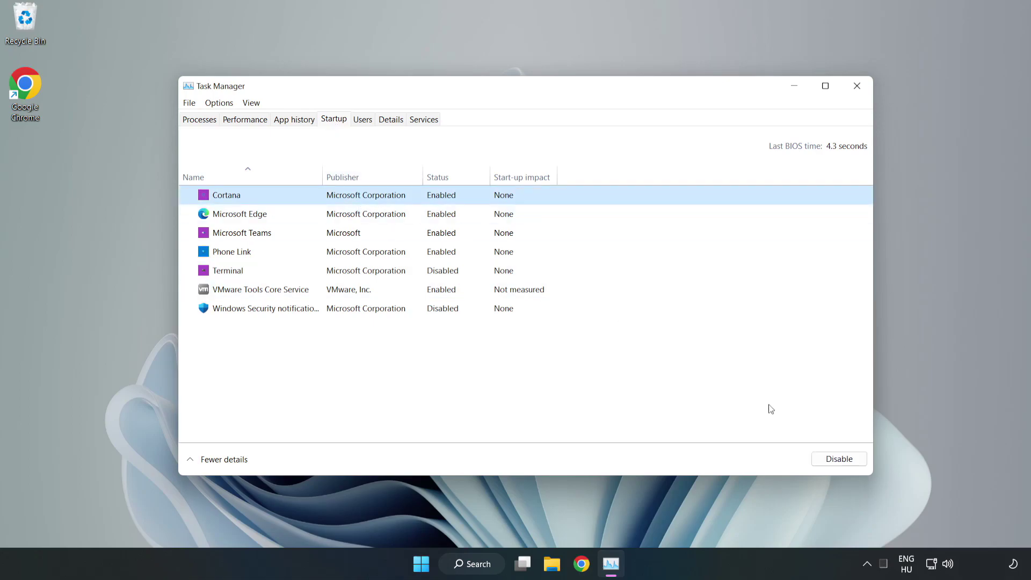
click(836, 459)
click(446, 214)
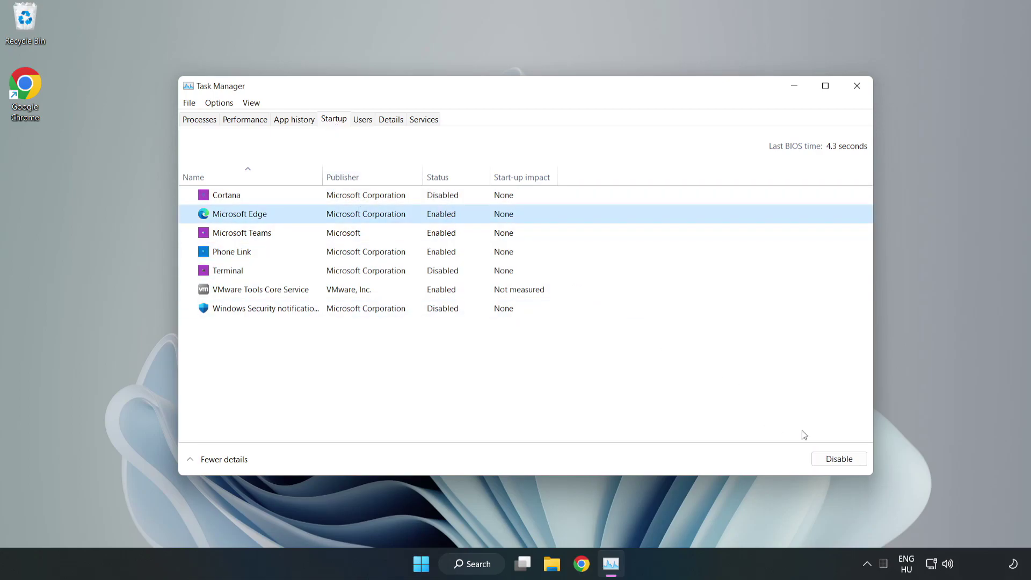
click(833, 458)
click(345, 231)
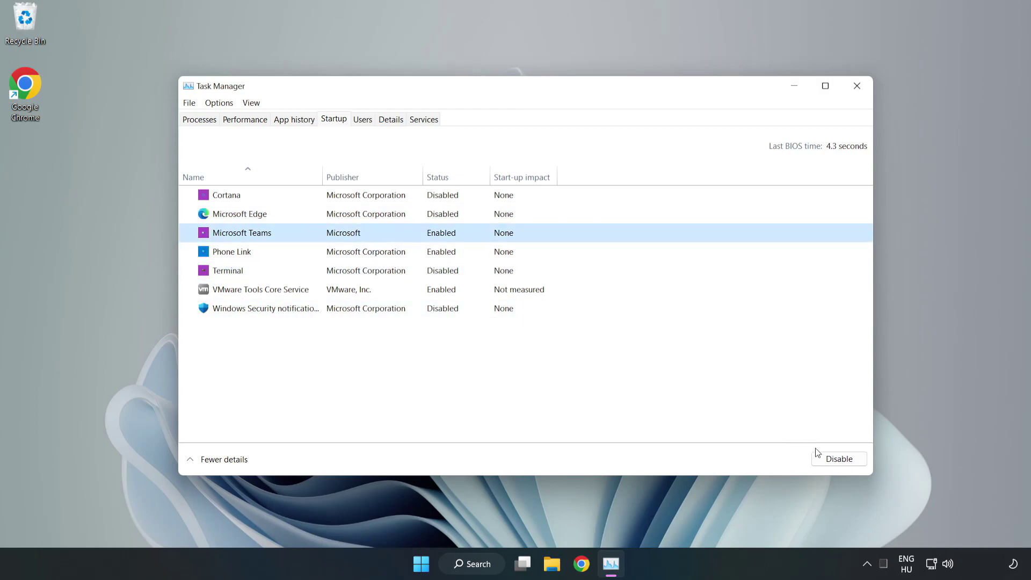
click(818, 455)
click(342, 252)
click(854, 465)
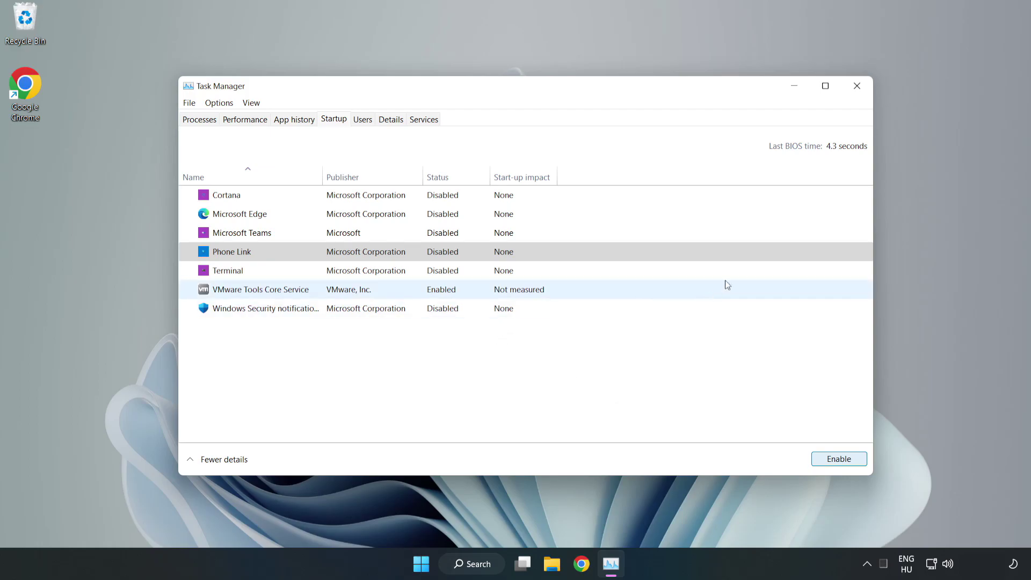
Close Task Manager and launch Windows Security by searching 'security'.
click(858, 89)
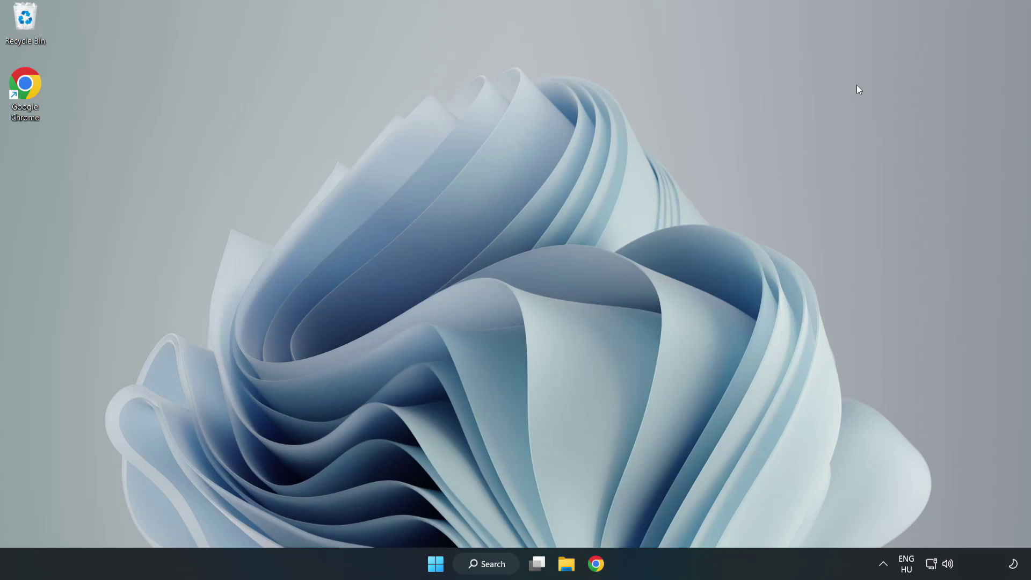
click(488, 572)
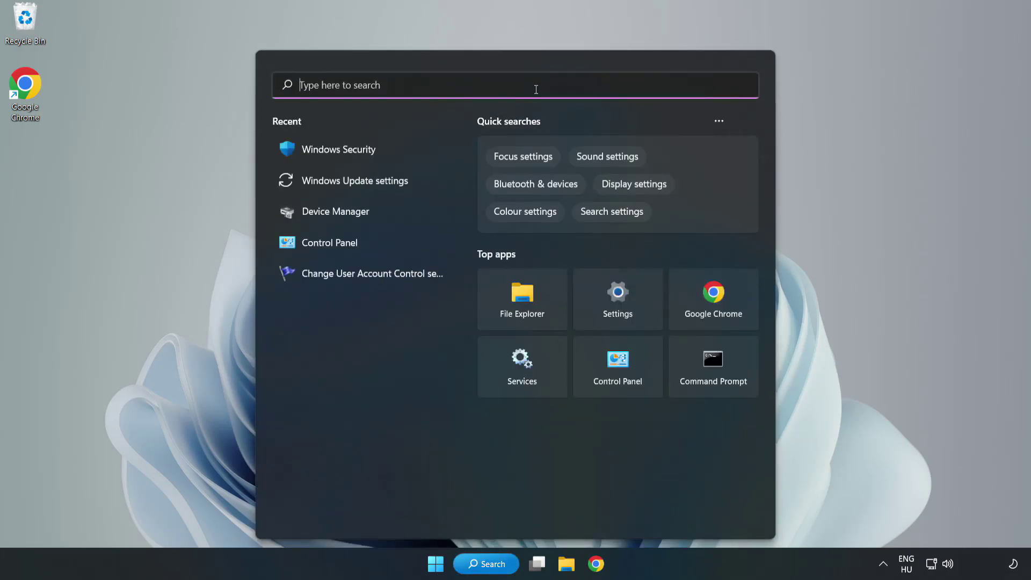
text(secu)
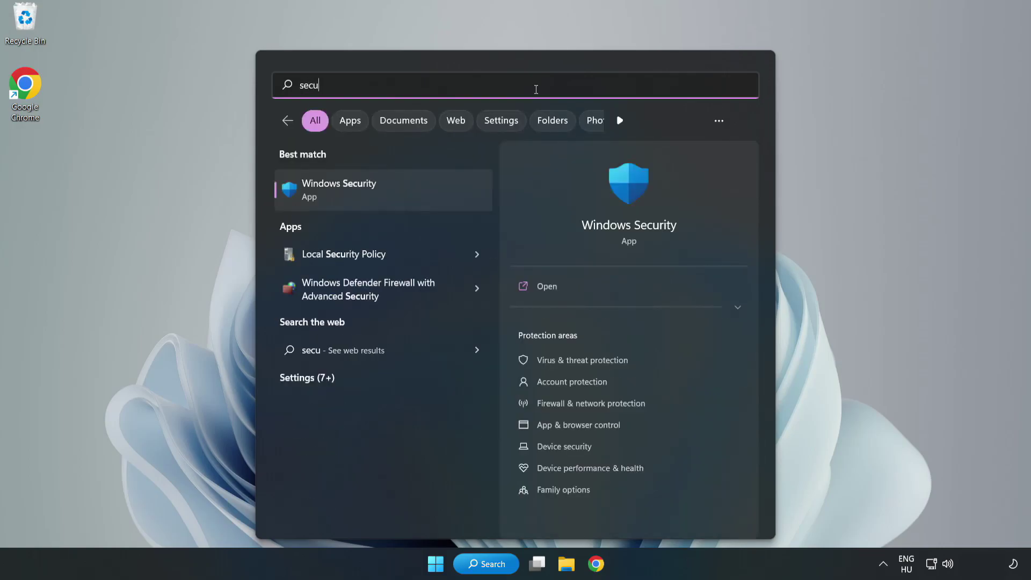
text(rity)
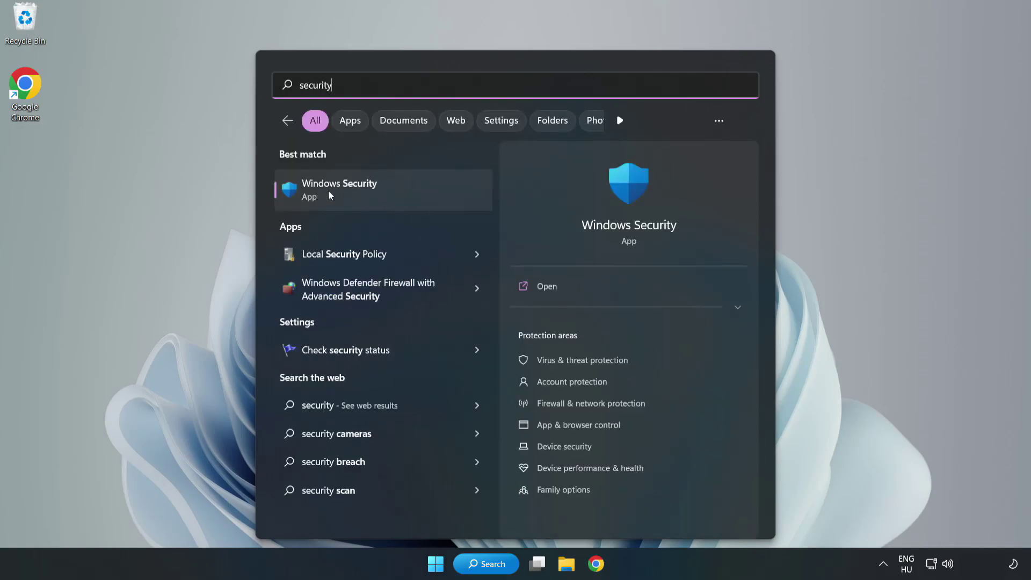
click(374, 199)
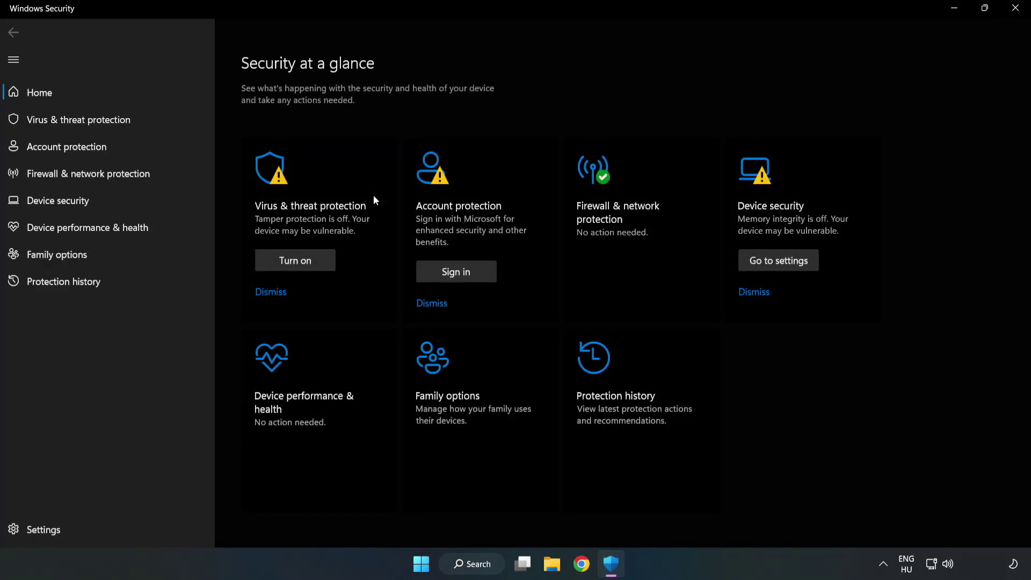
Go to the Virus & threat protection settings page and scroll down to the exclusions option.
click(67, 126)
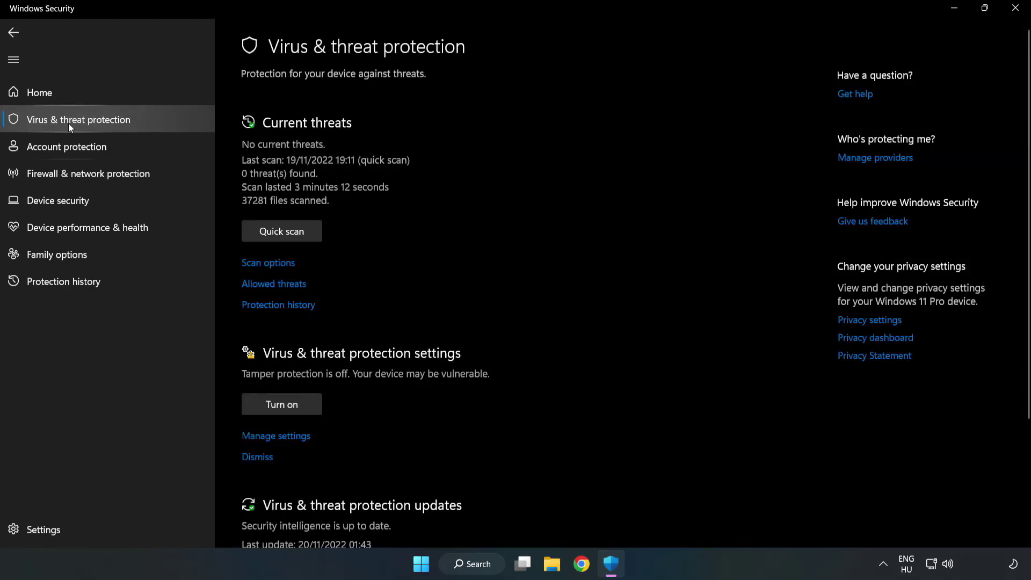
scroll(537, 208, down, 3)
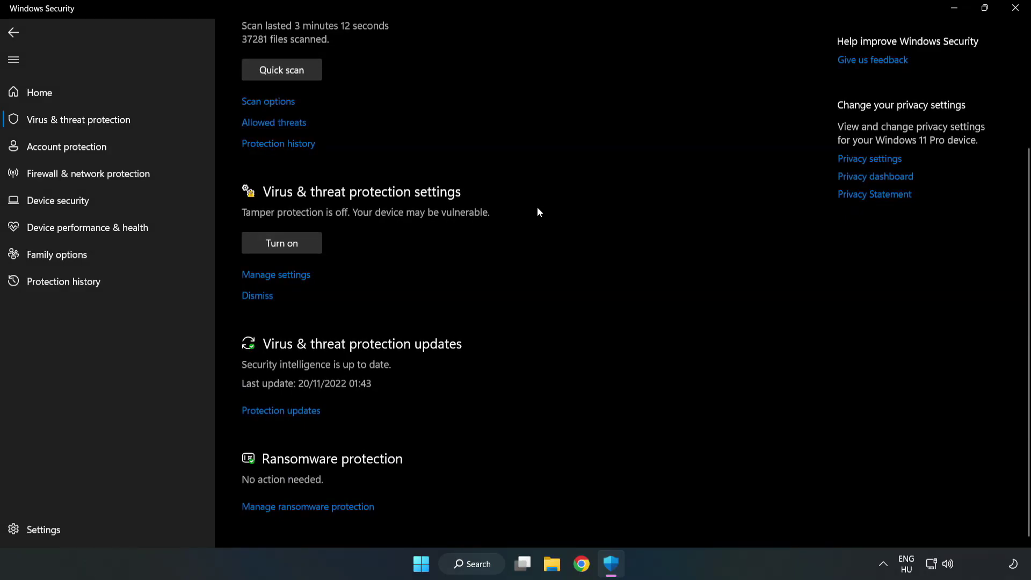
click(281, 276)
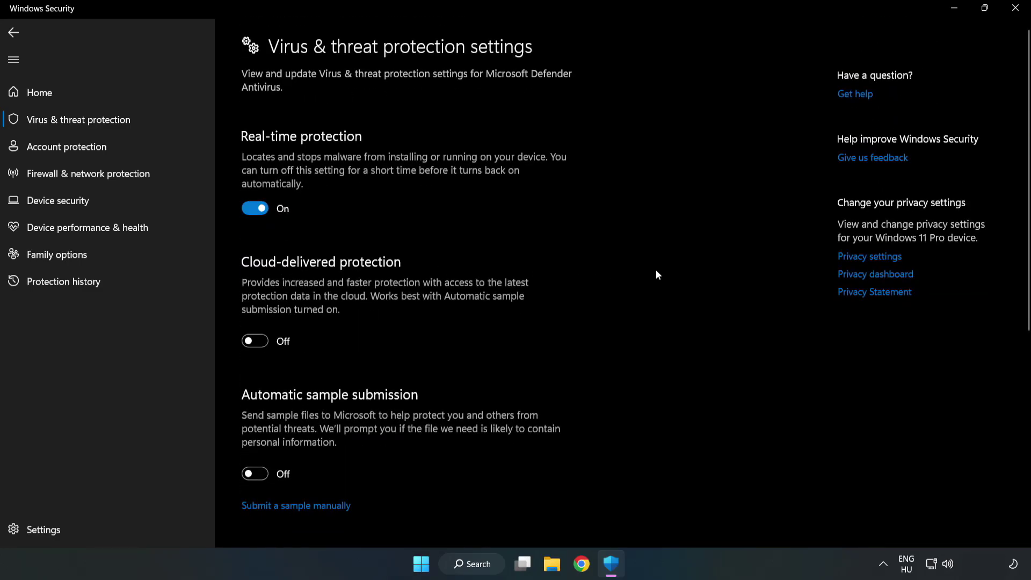
scroll(657, 275, down, 6)
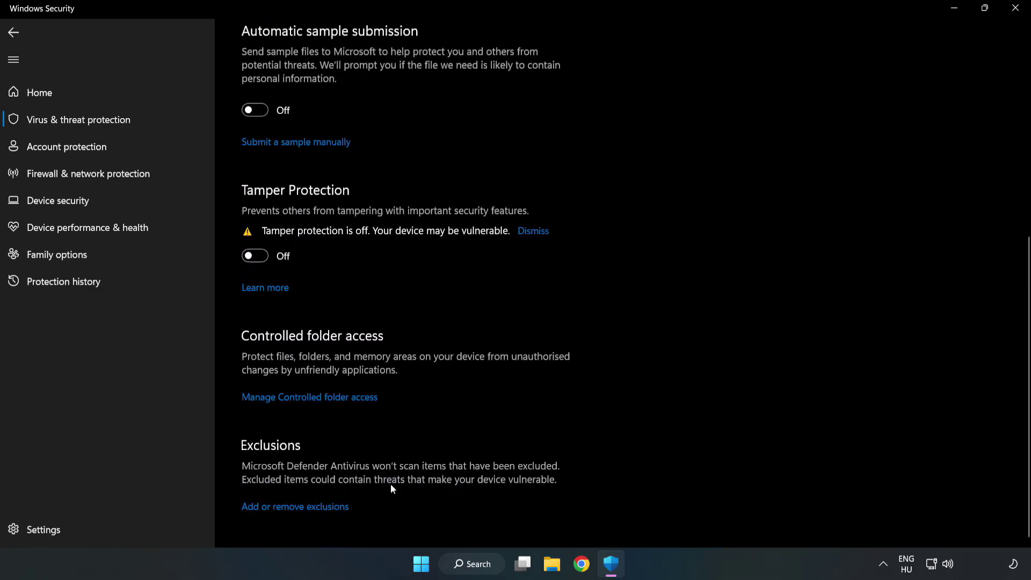
Open the Defender exclusions list and start adding a File exclusion.
click(305, 508)
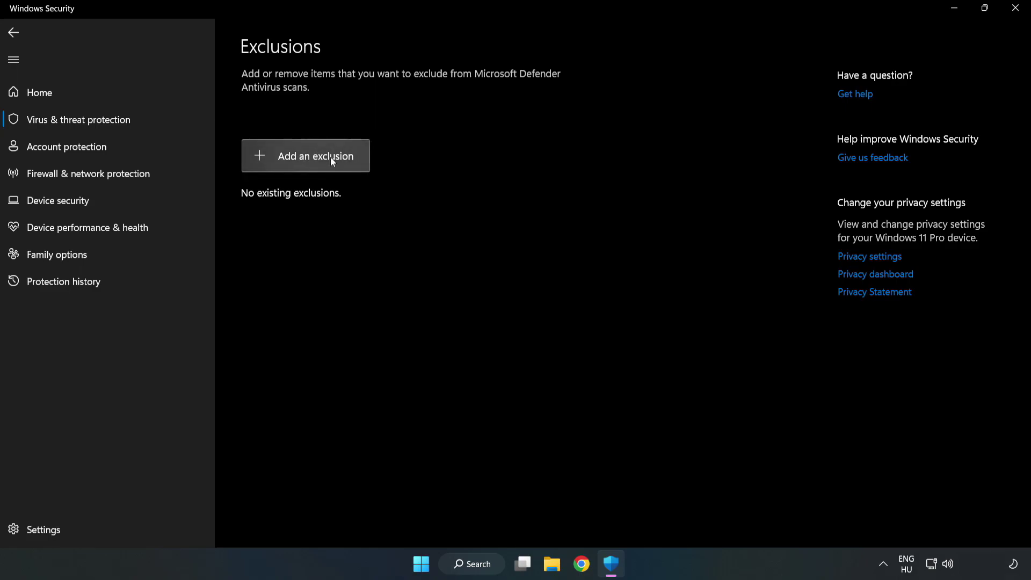
click(316, 161)
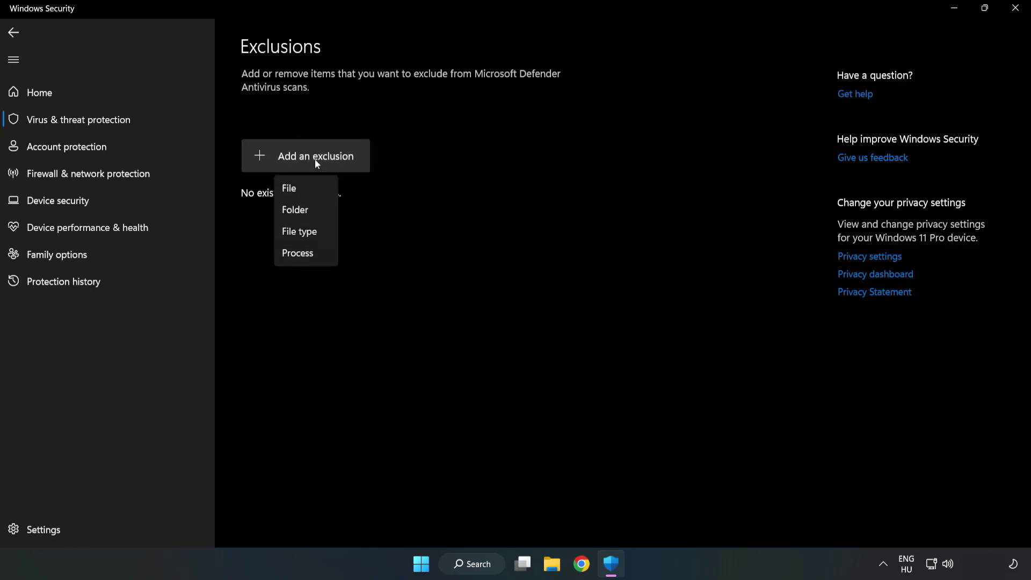
click(293, 190)
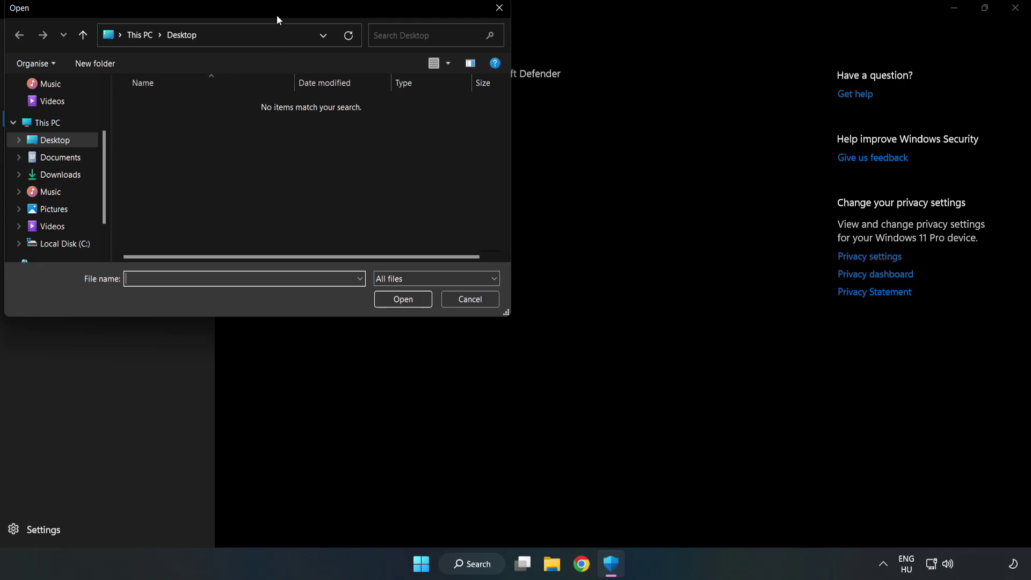
Exclude the NOT WORKING APP shortcut (chrome.exe) in C:\Program Files (x86)\NOT WORKING APP, then close Windows Security.
drag(276, 15, 475, 119)
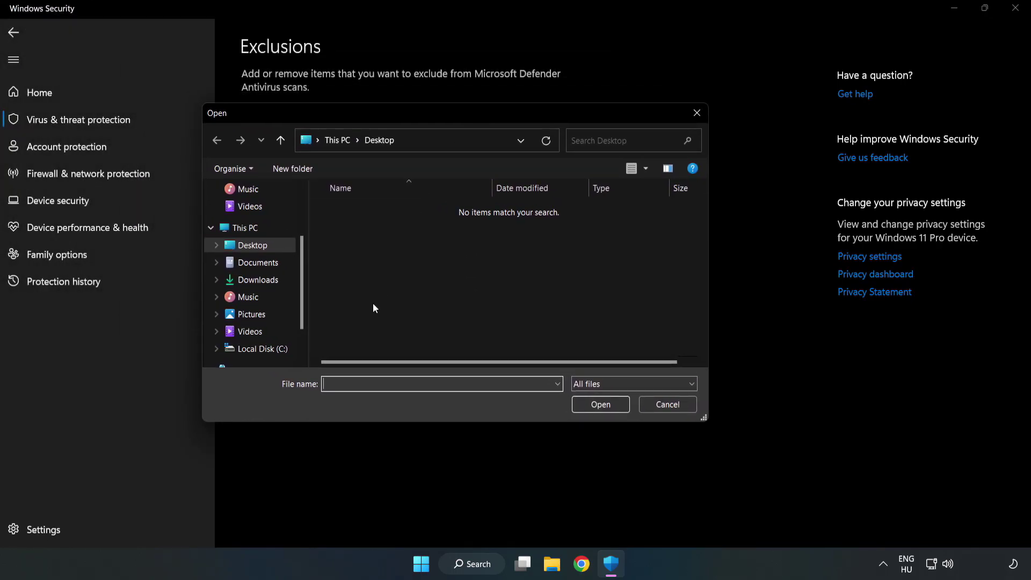
click(263, 349)
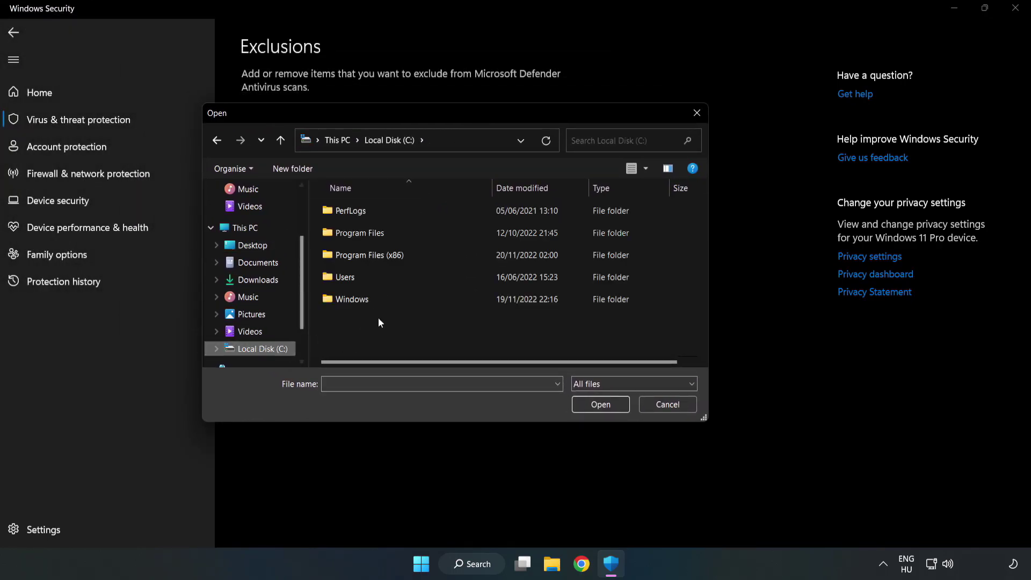
double_click(405, 256)
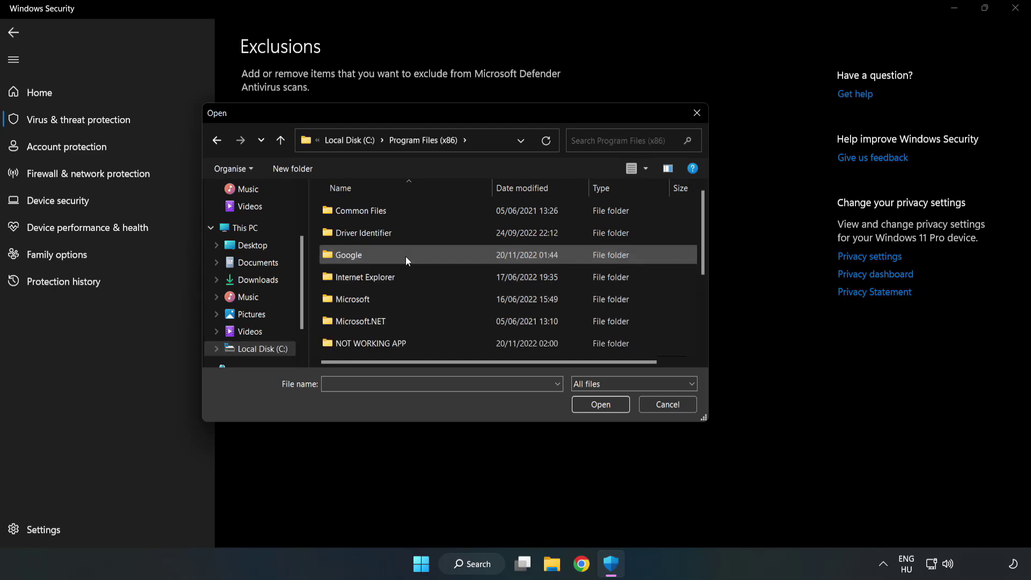
double_click(405, 342)
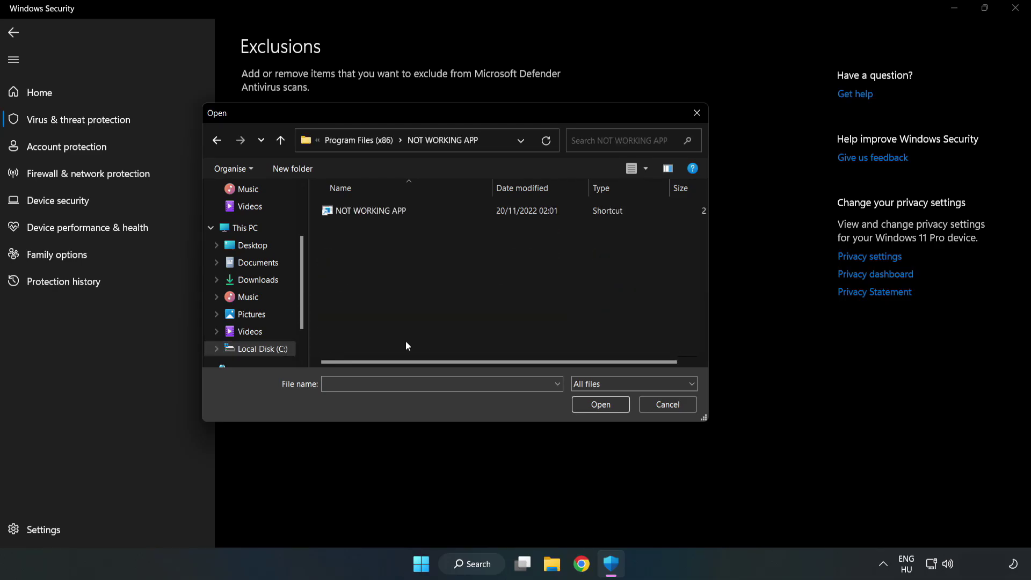
click(364, 211)
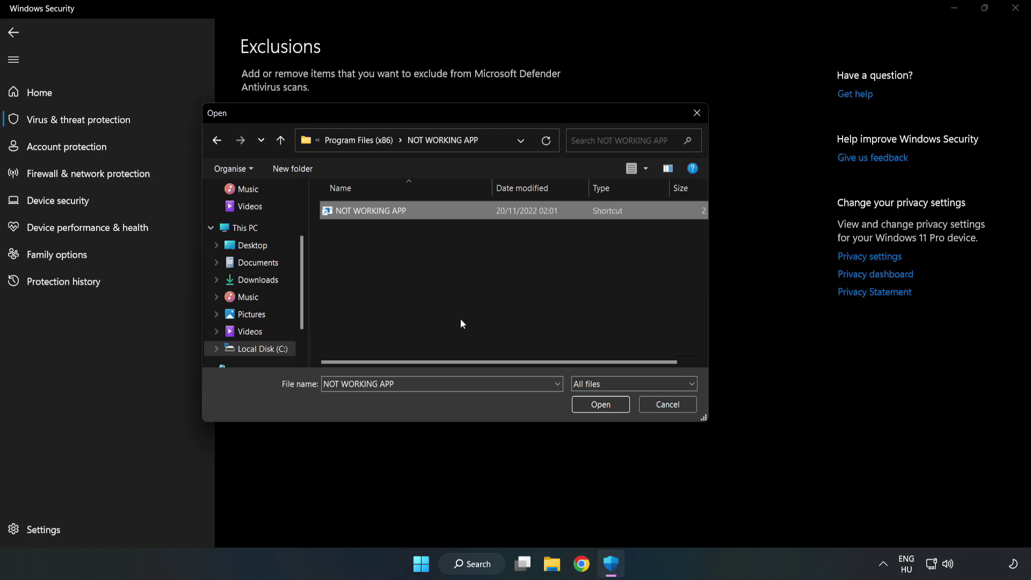
click(600, 406)
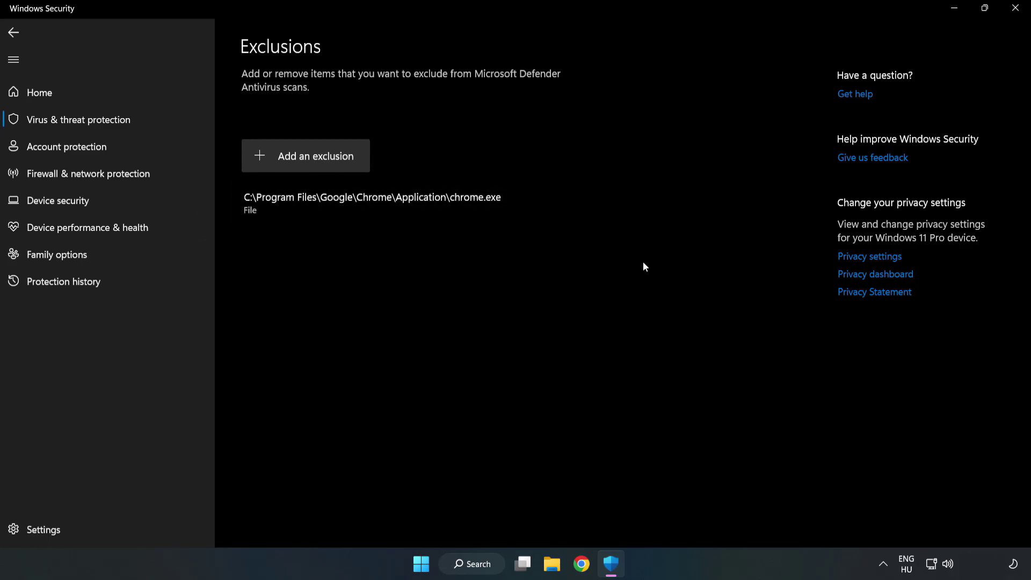
click(1015, 14)
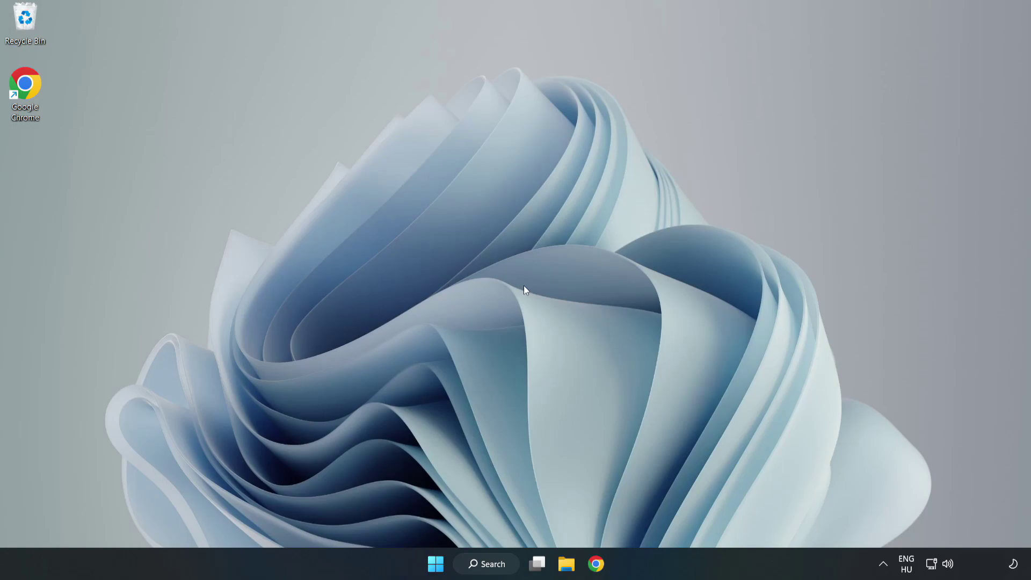
Open the Start menu's power options to show Sleep, Shut down and Restart.
click(435, 563)
click(682, 517)
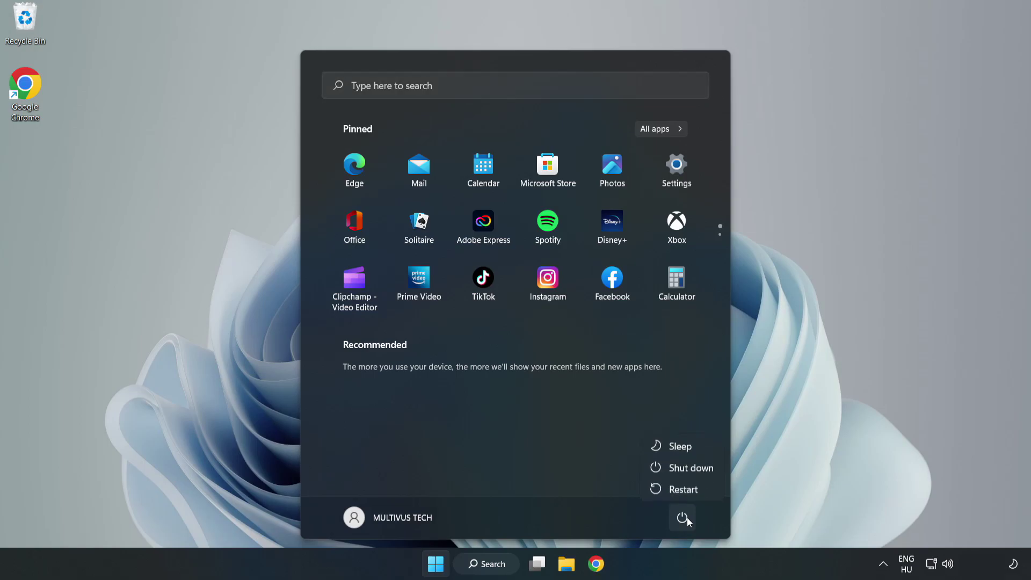